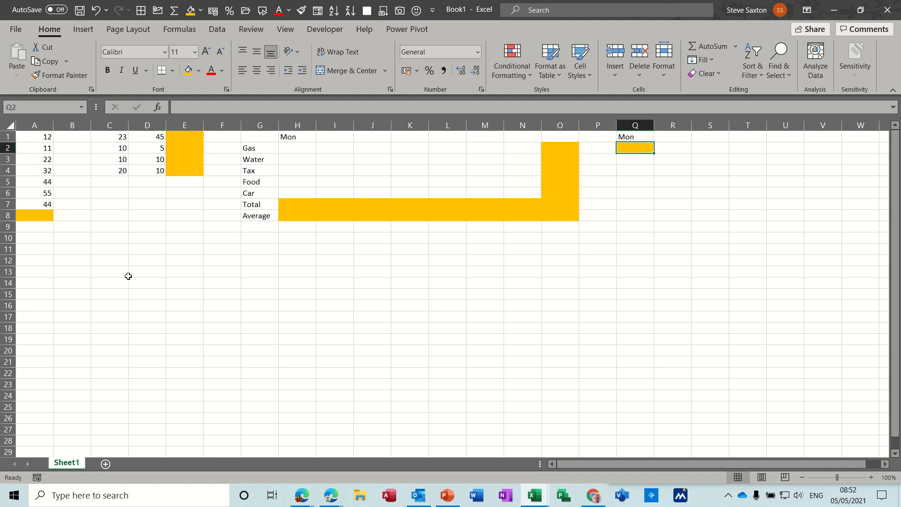
# - Total the numbers in A1:A7 in cell A8 with AutoSum
pyautogui.click(37, 216)
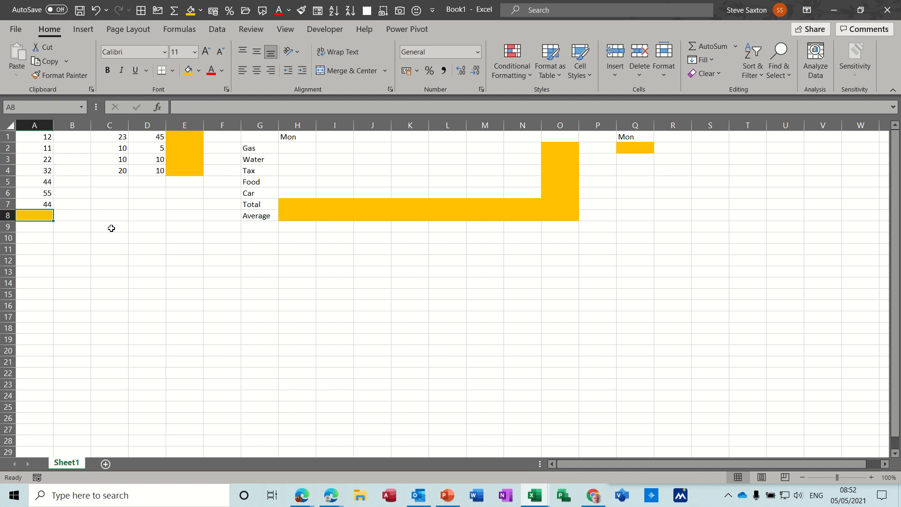
pyautogui.click(98, 252)
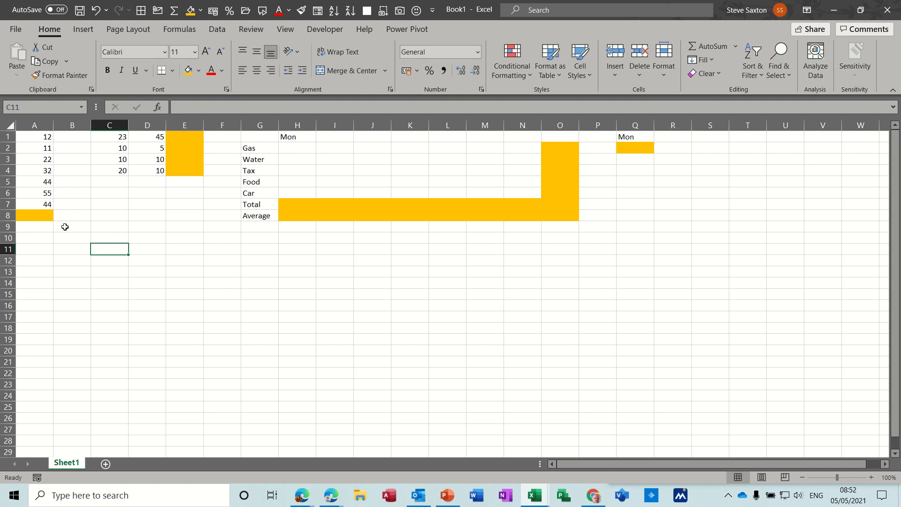
pyautogui.click(38, 215)
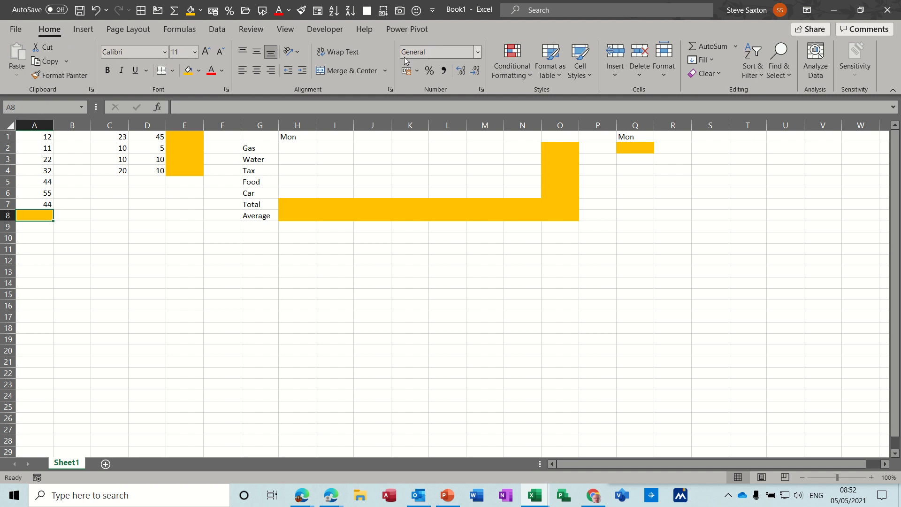
pyautogui.click(704, 47)
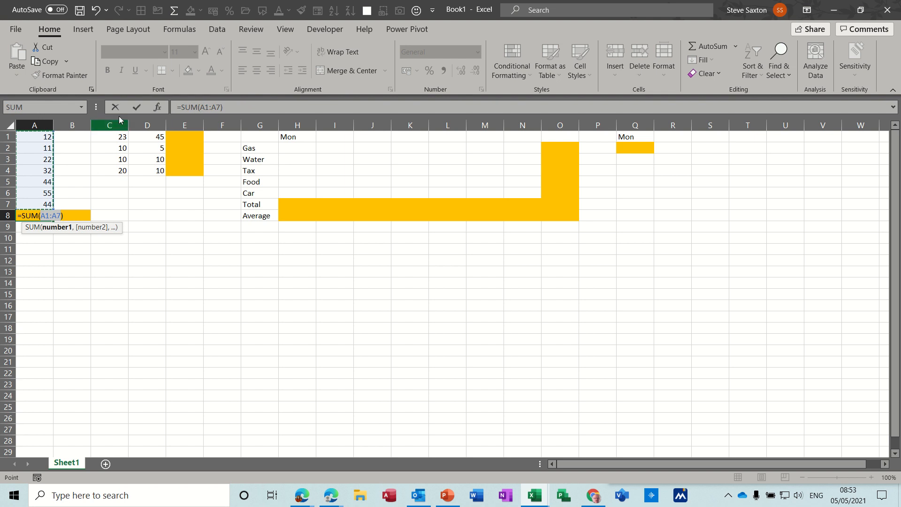
pyautogui.click(137, 107)
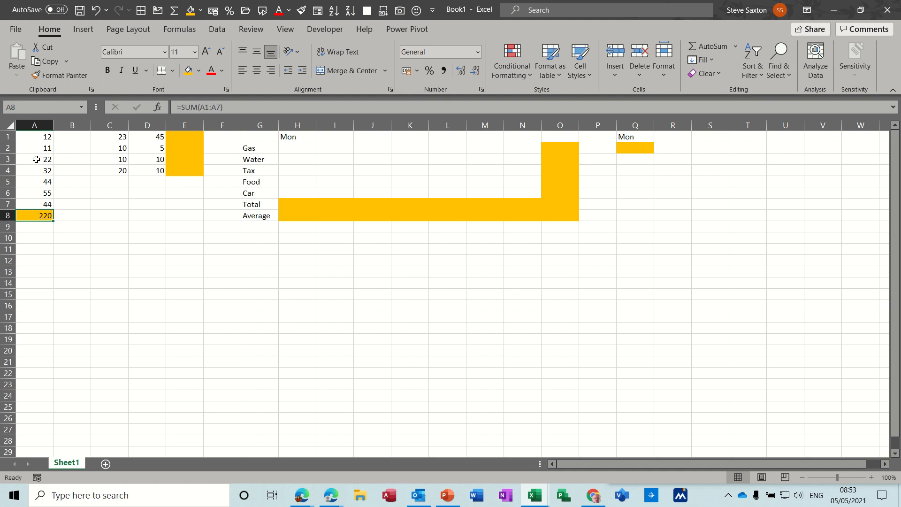
# - Replace every number in A1:A7 with 1 and compare the selected range's sum with the total in A8
pyautogui.click(38, 139)
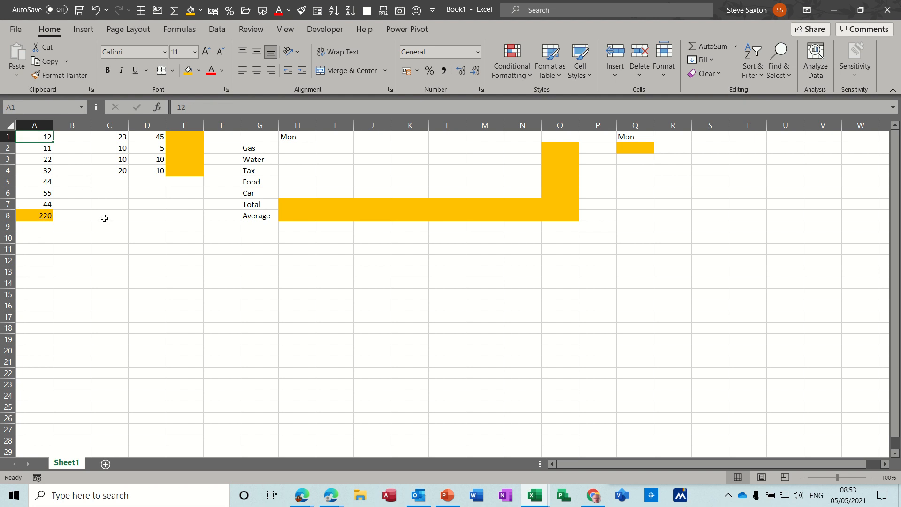
pyautogui.write('1')
pyautogui.press('Return')
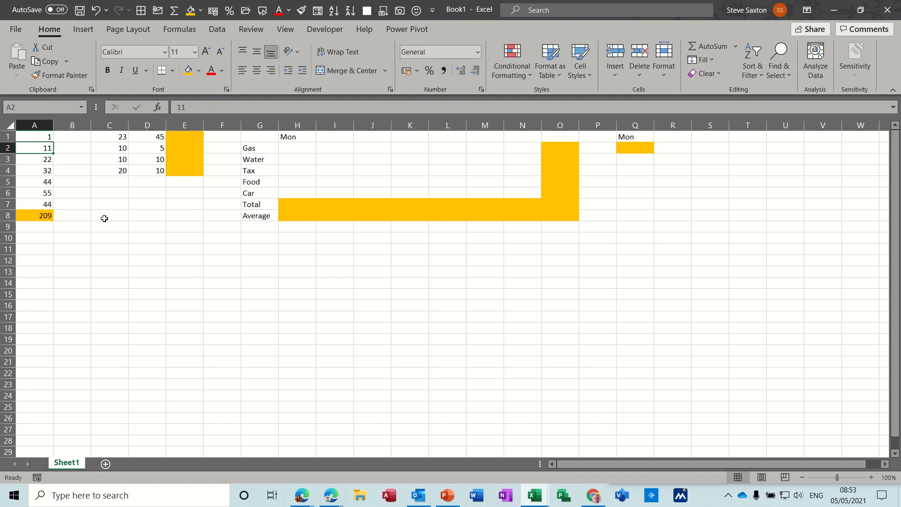
pyautogui.write('1')
pyautogui.press('Return')
pyautogui.write('1')
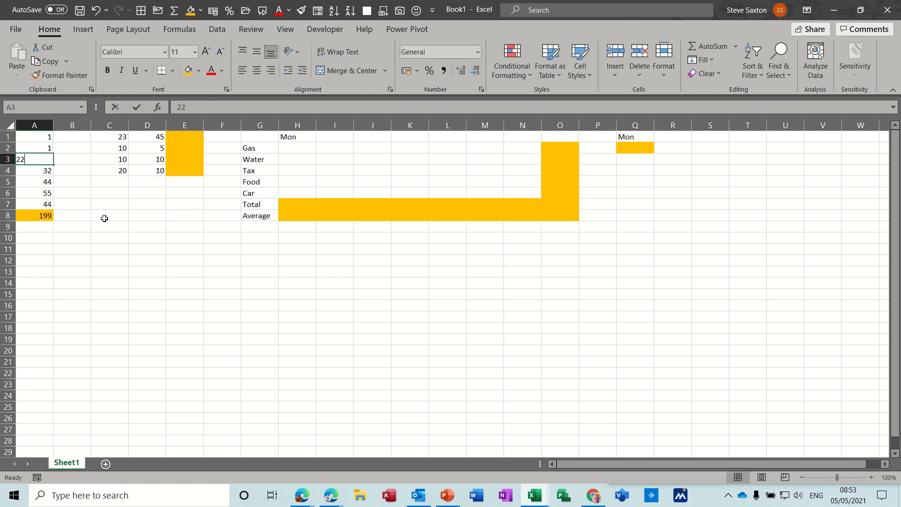
pyautogui.press('Return')
pyautogui.write('1')
pyautogui.press('Return')
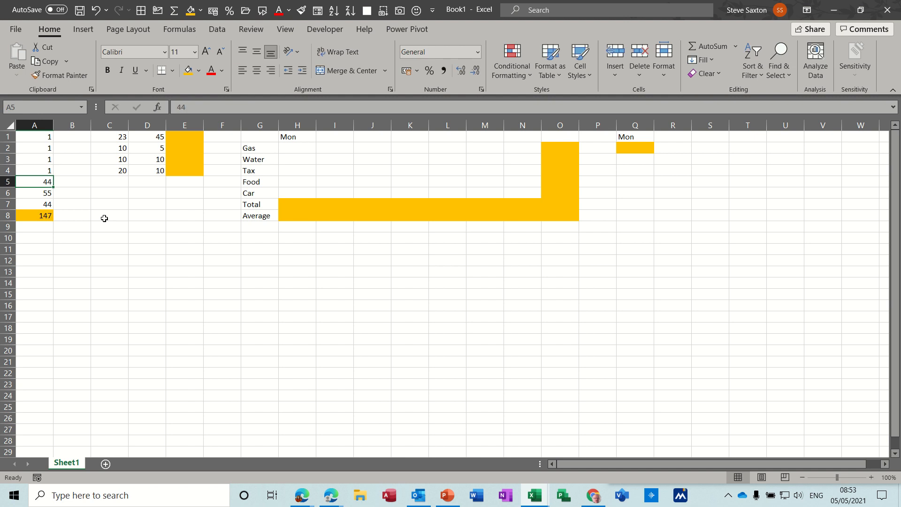
pyautogui.write('1')
pyautogui.press('Return')
pyautogui.write('1')
pyautogui.press('Return')
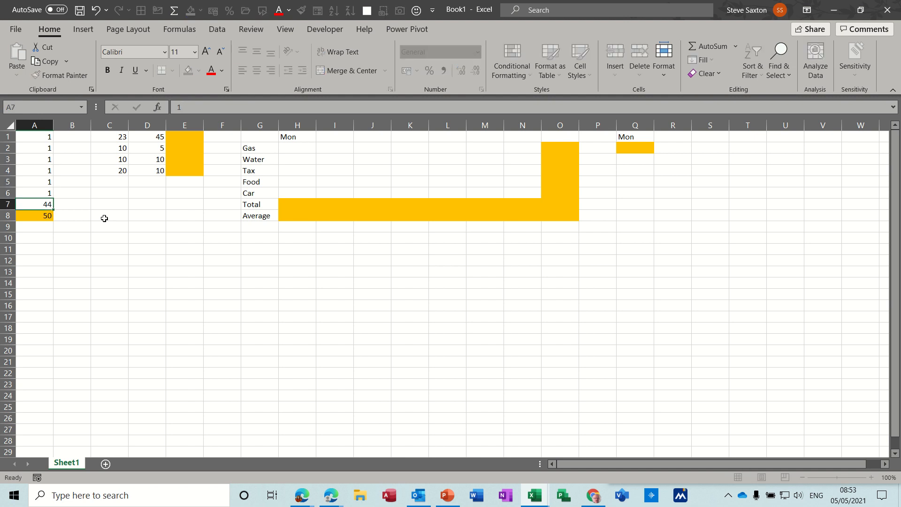
pyautogui.write('44')
pyautogui.press('BackSpace')
pyautogui.press('BackSpace')
pyautogui.write('1')
pyautogui.press('Return')
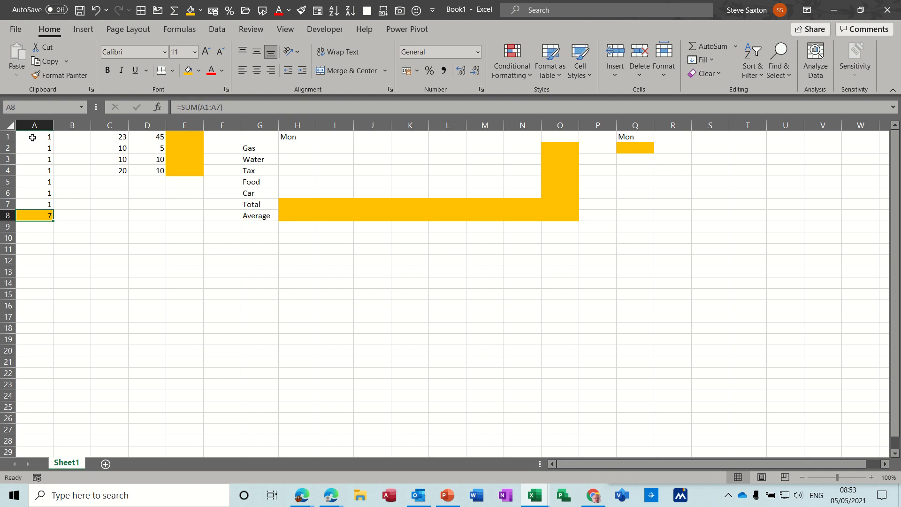
pyautogui.moveTo(33, 138); pyautogui.dragTo(34, 204)
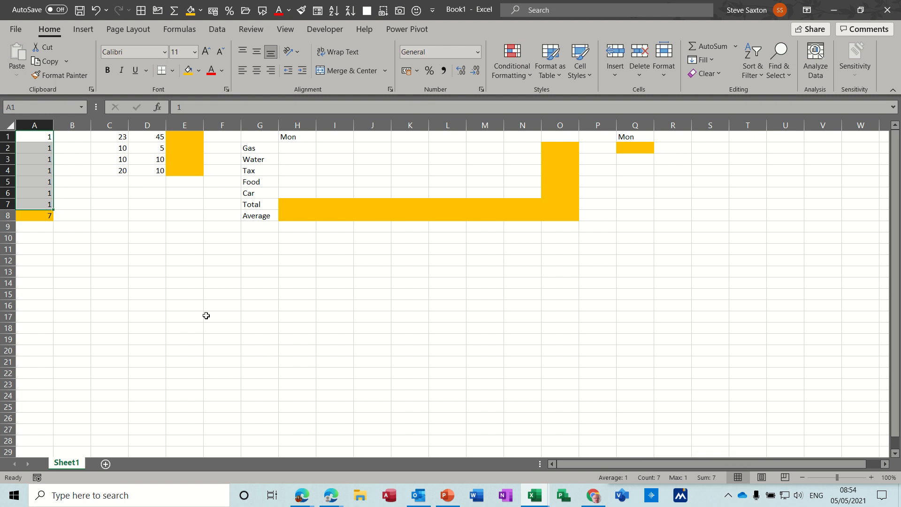
pyautogui.click(40, 216)
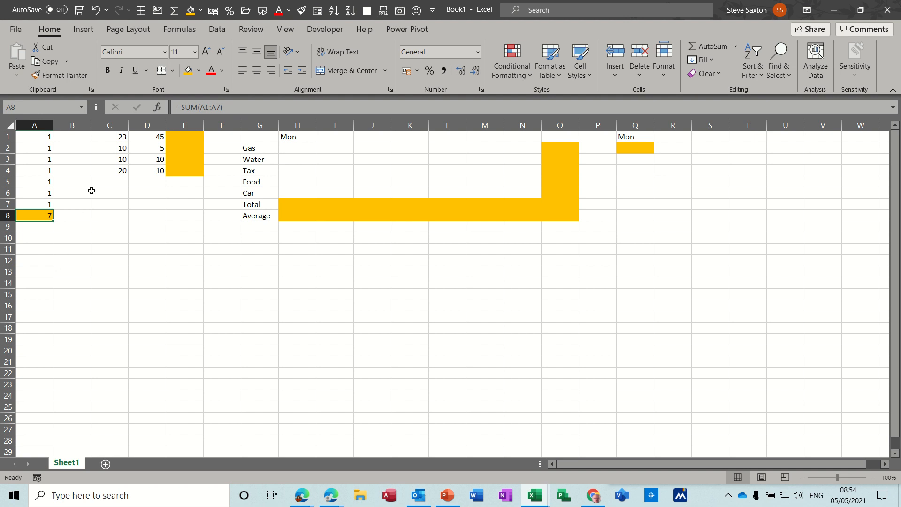
# - Enter the addition formula =C1+D1 in cell E1 and check it against the sum of the selected range C1:D1
pyautogui.click(187, 136)
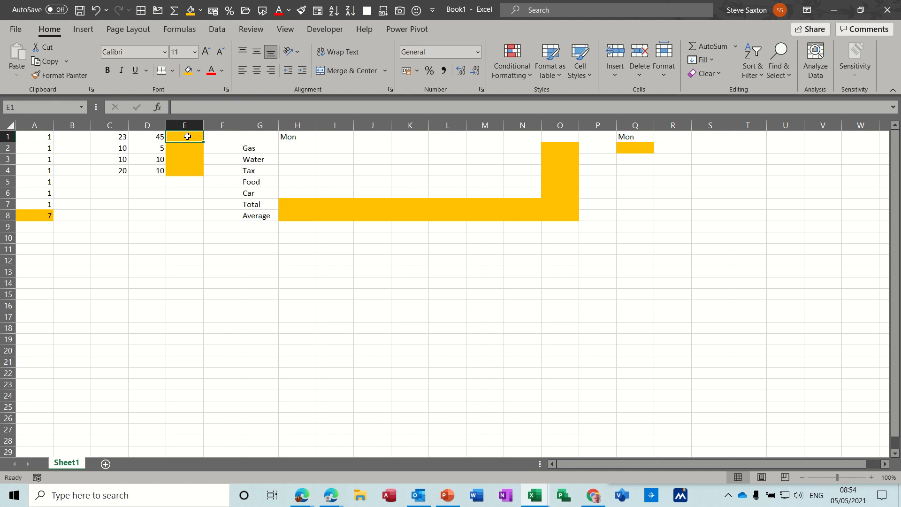
pyautogui.write('=')
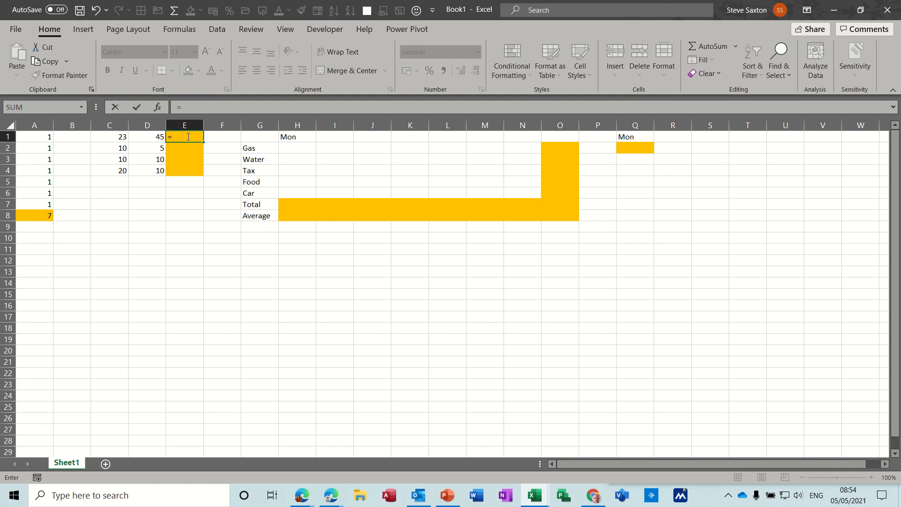
pyautogui.click(106, 138)
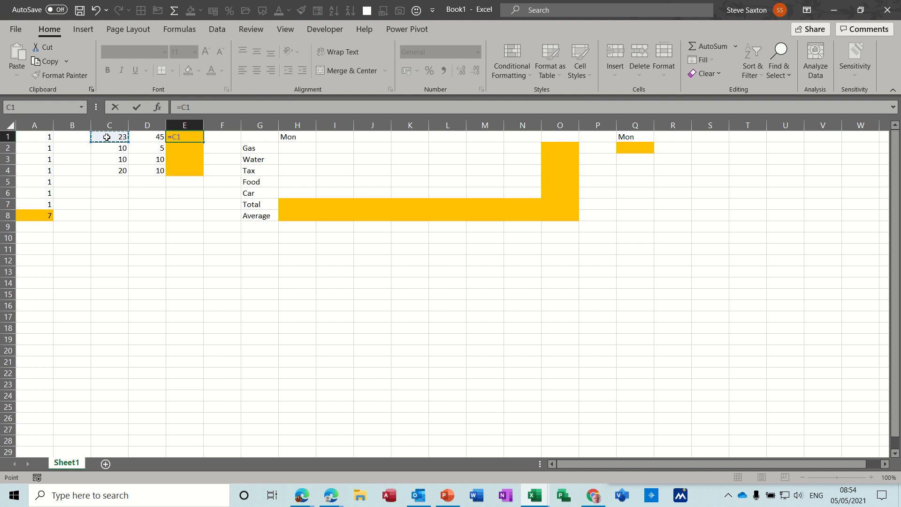
pyautogui.write('+')
pyautogui.click(141, 135)
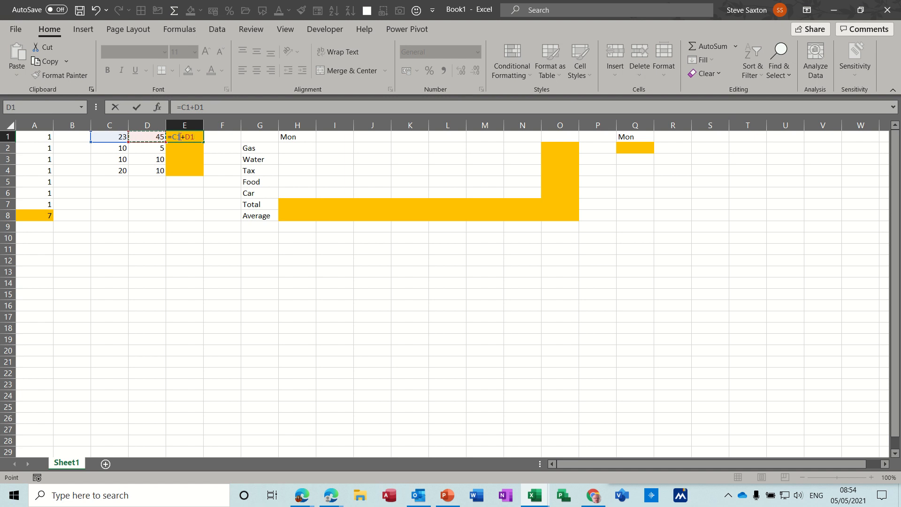
pyautogui.click(136, 108)
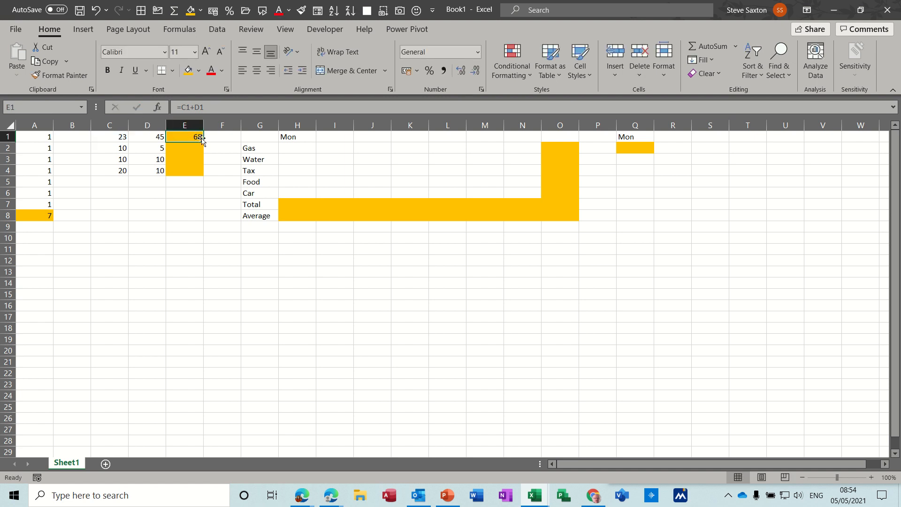
pyautogui.moveTo(113, 137); pyautogui.dragTo(142, 137)
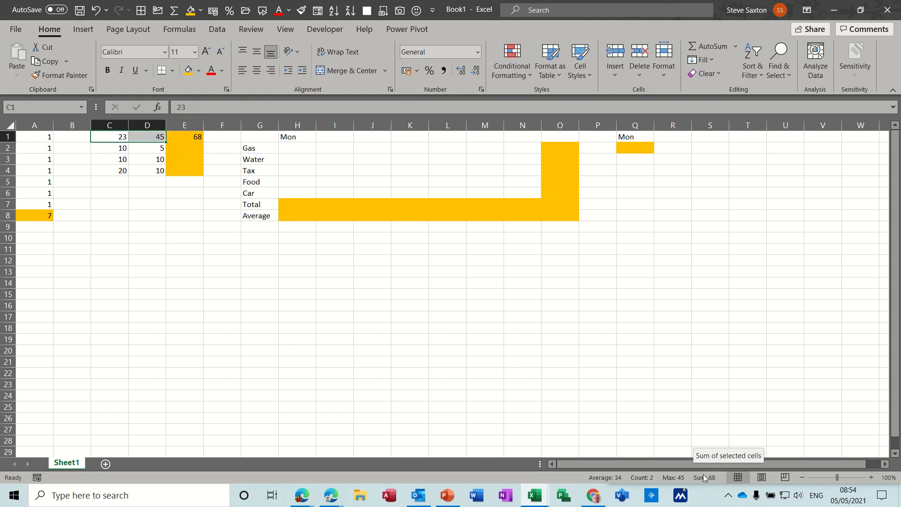
# - Enter the subtraction formula =C2-D2 in cell E2
pyautogui.click(195, 149)
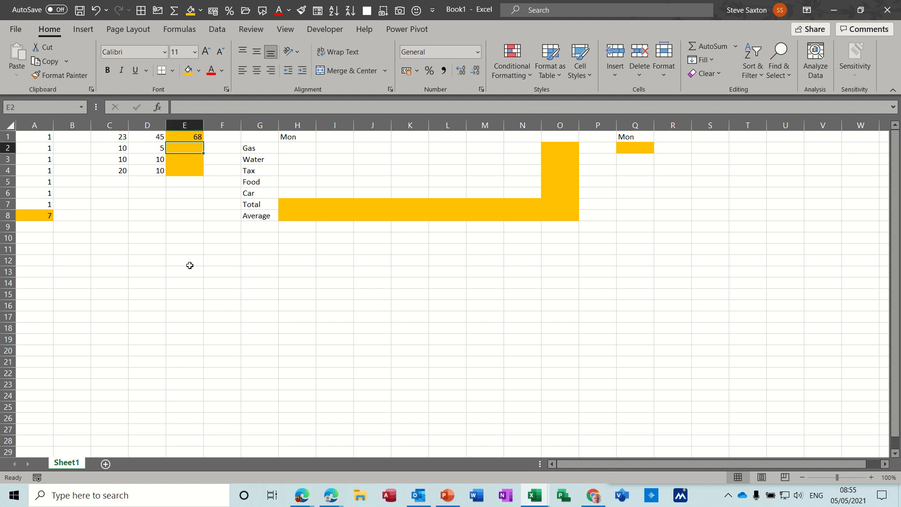
pyautogui.write('=')
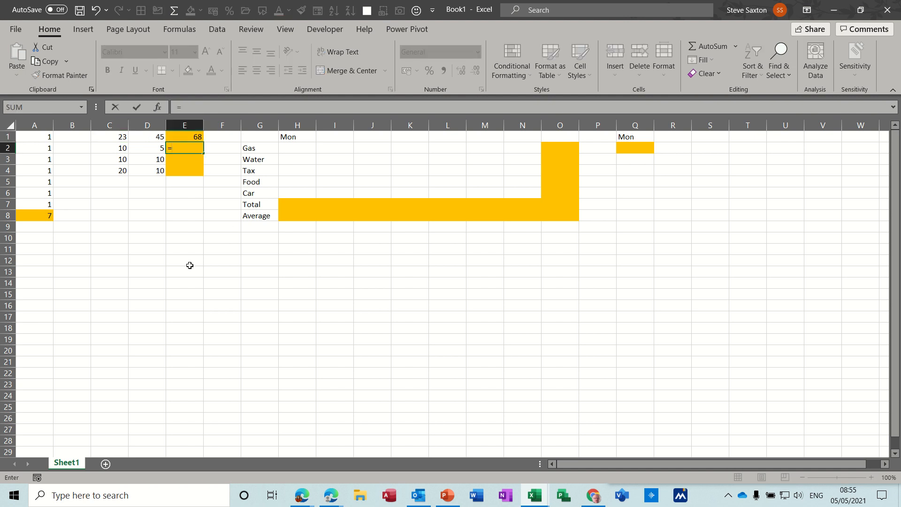
pyautogui.click(112, 149)
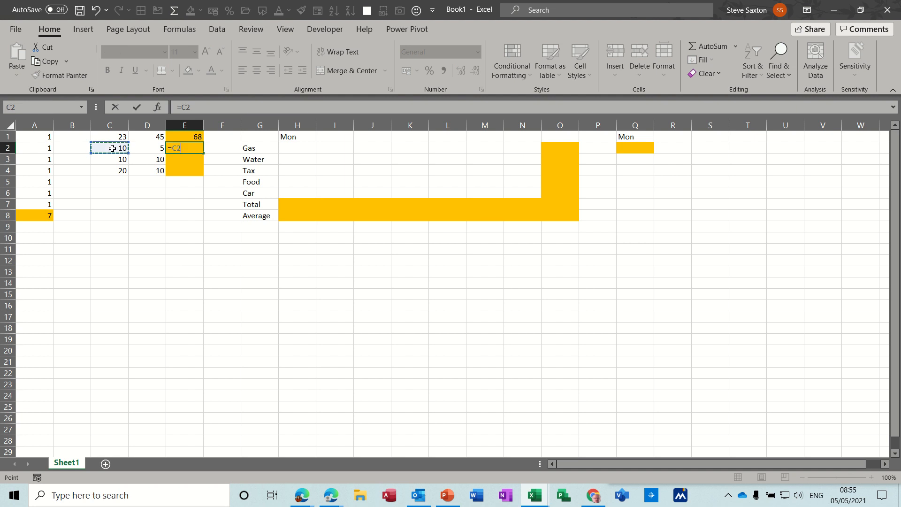
pyautogui.write('-')
pyautogui.click(151, 148)
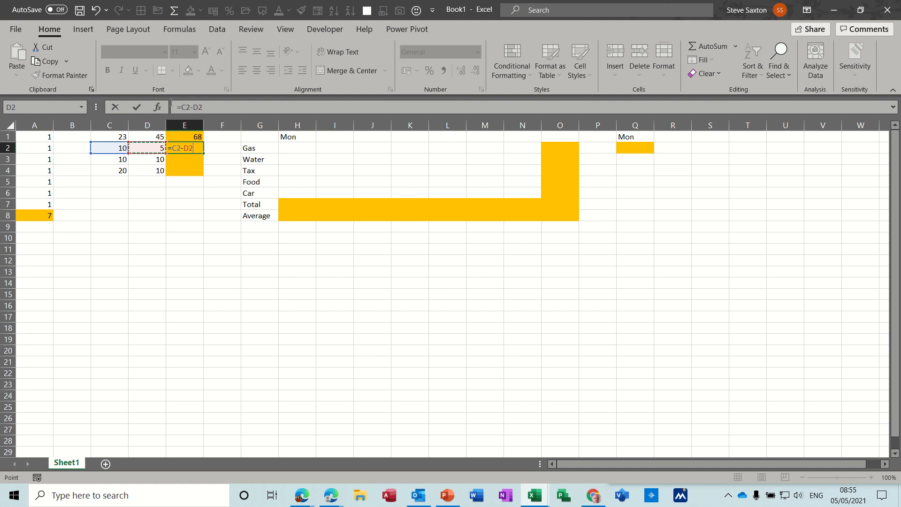
pyautogui.click(137, 109)
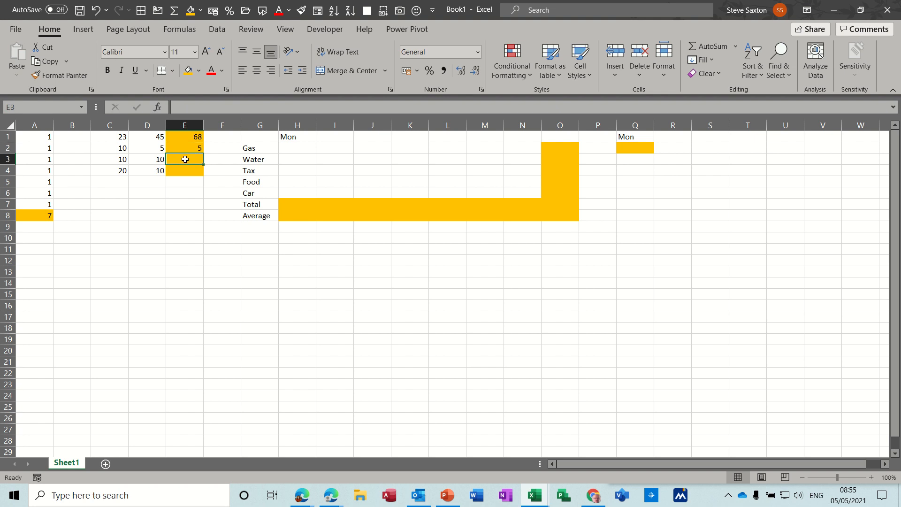
# - Enter the multiplication formula =C3*D3 in cell E3
pyautogui.write('=')
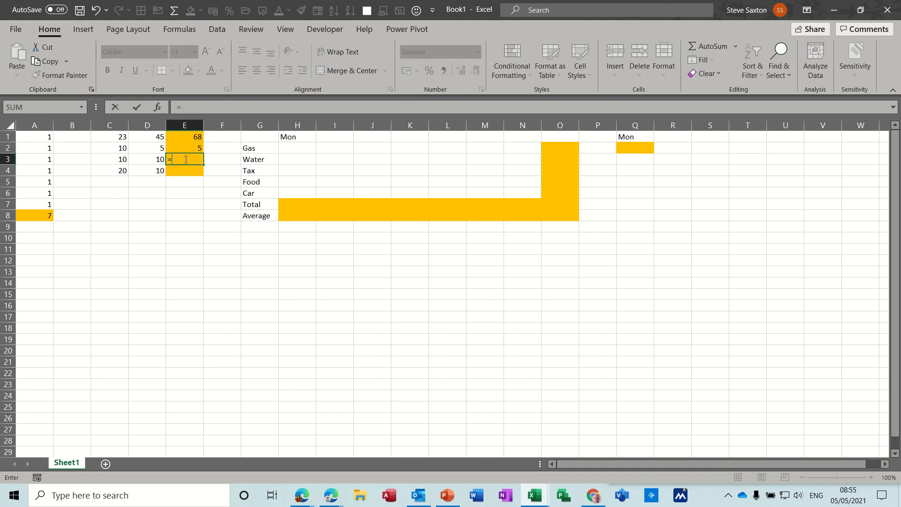
pyautogui.click(113, 160)
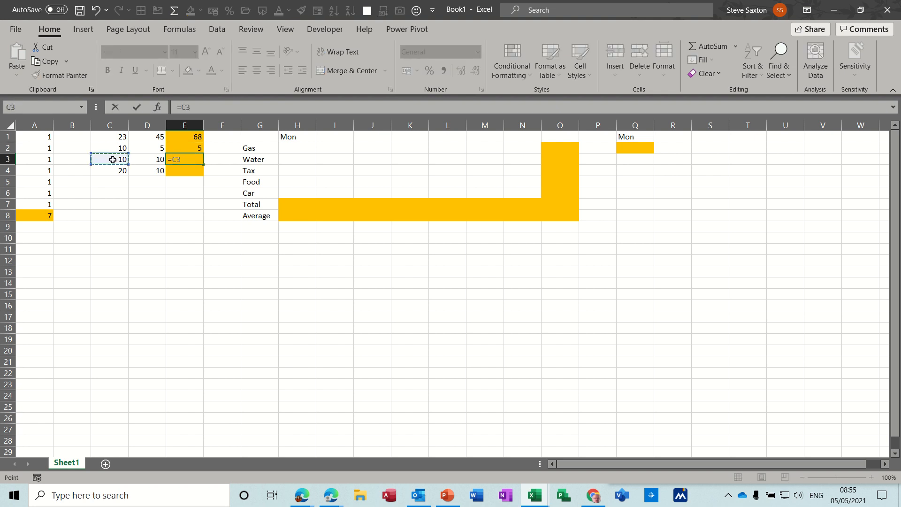
pyautogui.write('*')
pyautogui.click(142, 160)
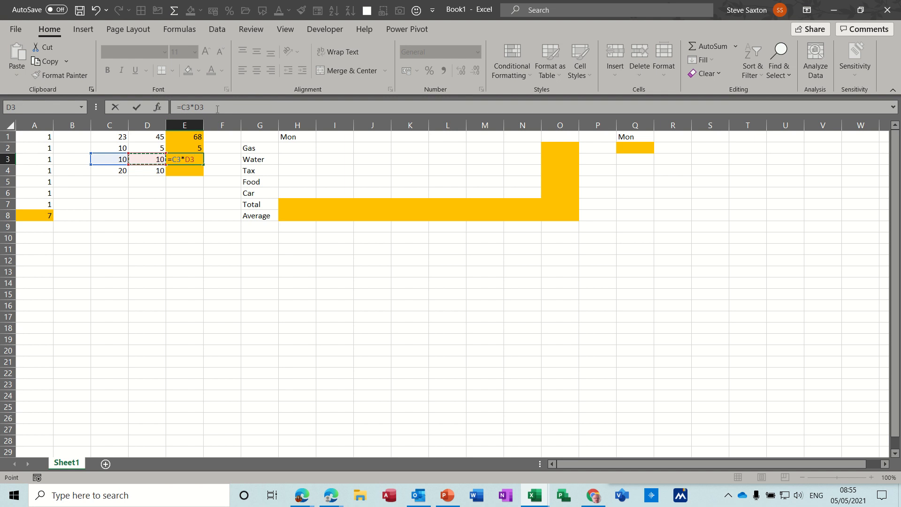
pyautogui.click(138, 108)
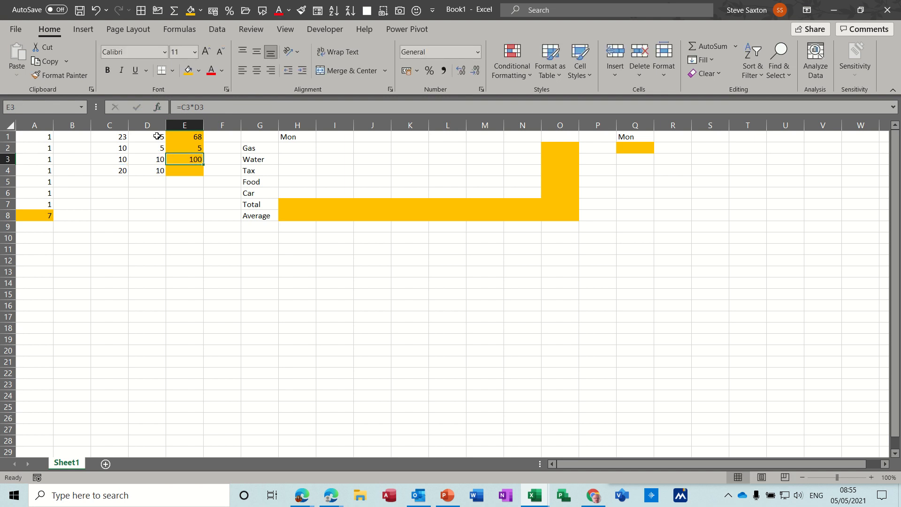
# - Enter the division formula =C4/D4 in cell E4
pyautogui.click(186, 171)
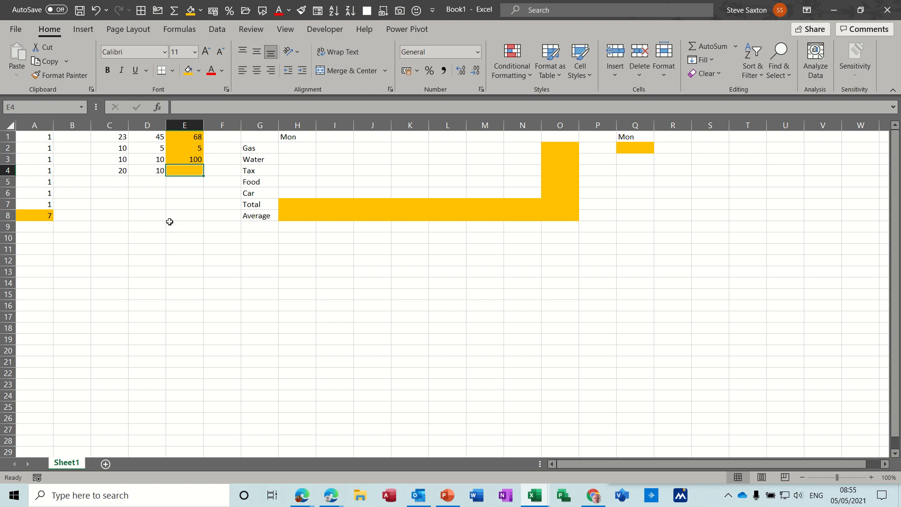
pyautogui.write('=')
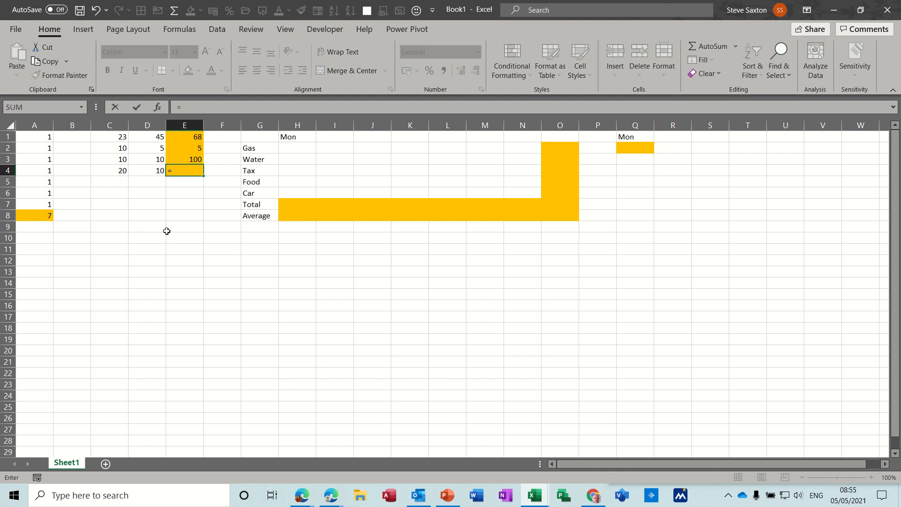
pyautogui.click(113, 172)
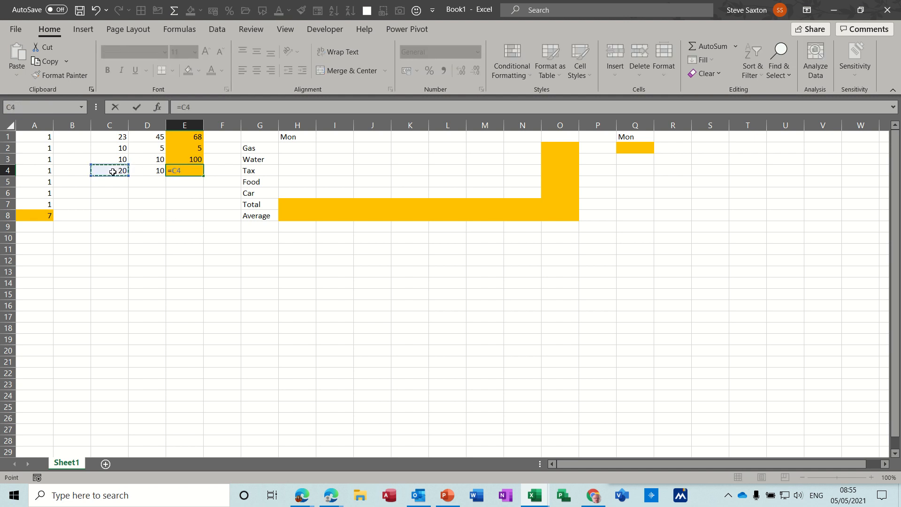
pyautogui.write('/')
pyautogui.click(143, 171)
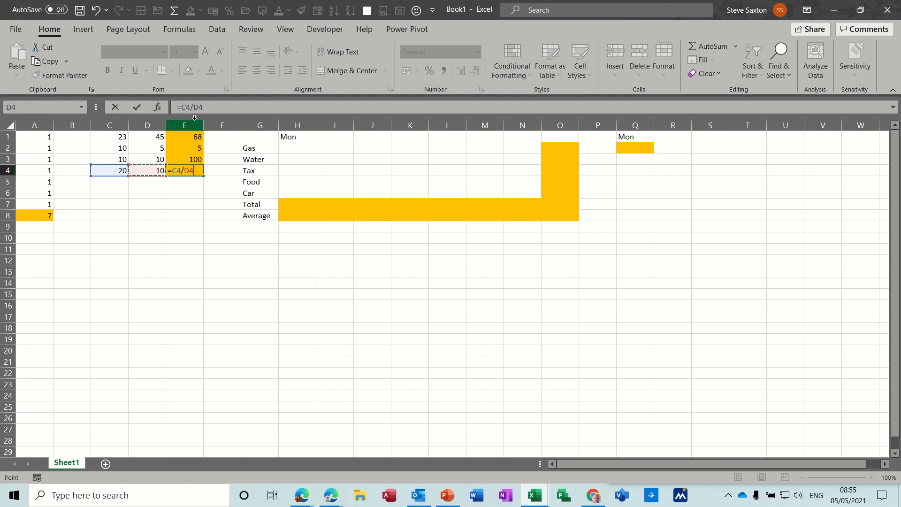
pyautogui.click(137, 107)
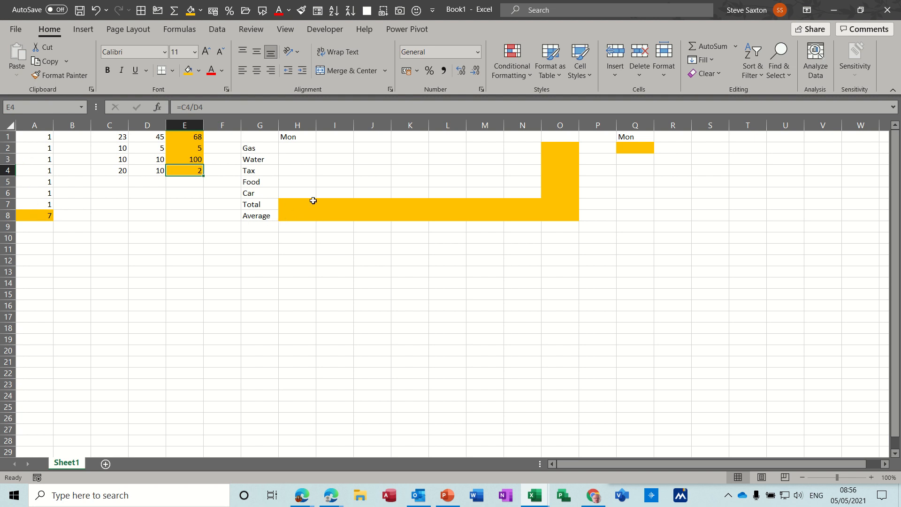
# - Fill the weekday headings across row 1 from Mon in H1 through Sun in N1
pyautogui.click(292, 137)
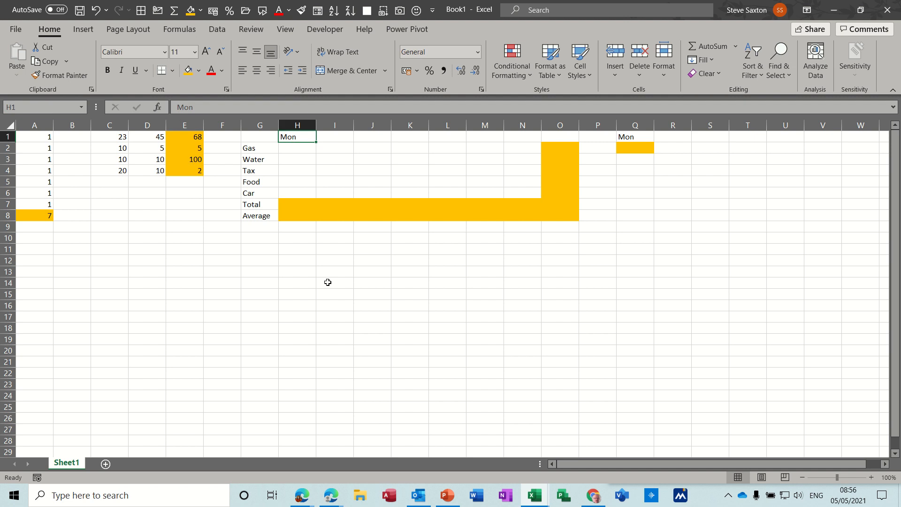
pyautogui.write('M')
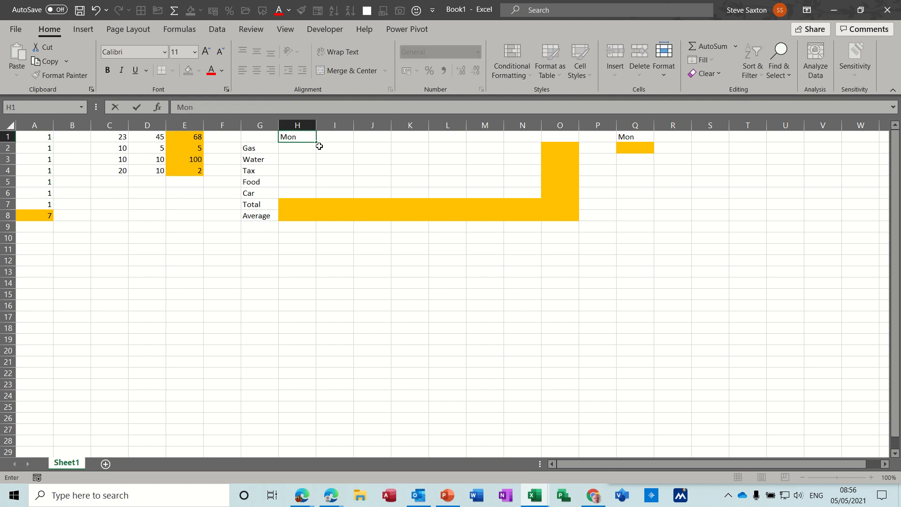
pyautogui.moveTo(317, 142); pyautogui.dragTo(528, 143)
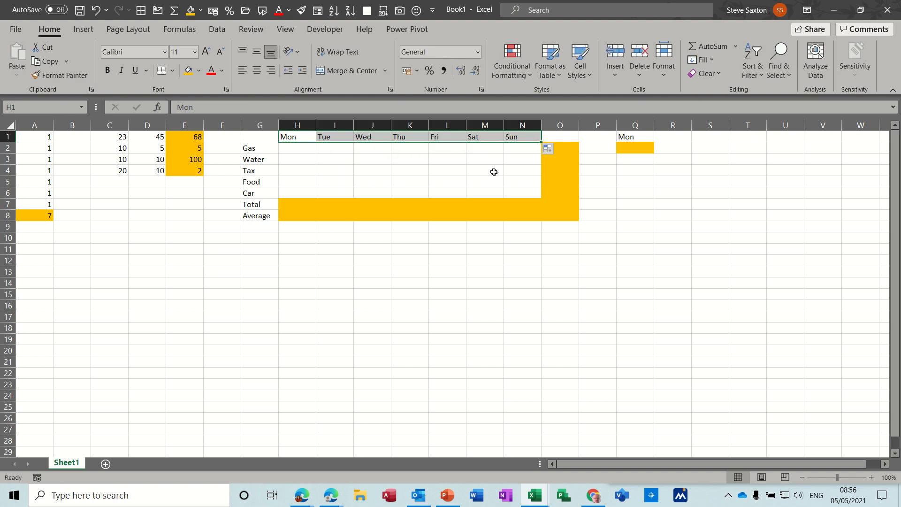
# - Enter the column heading Total in cell O1
pyautogui.click(554, 139)
pyautogui.write('Total')
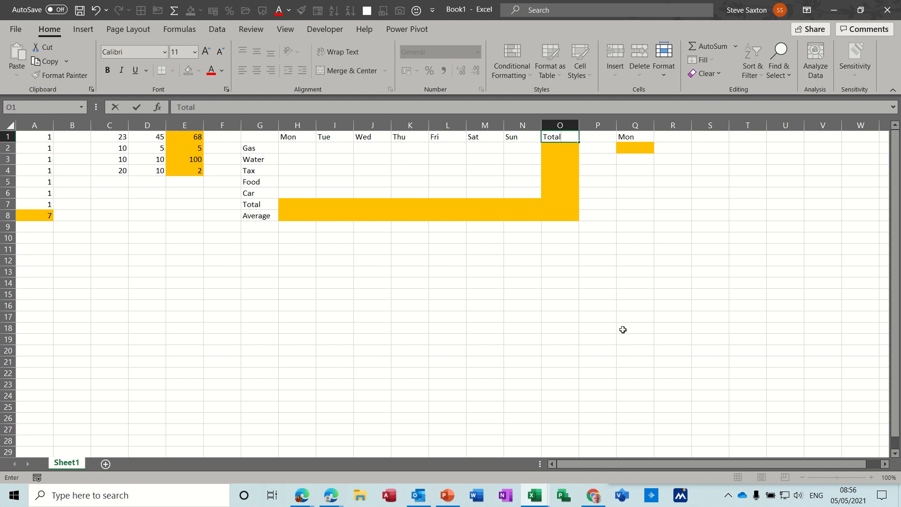
pyautogui.click(625, 225)
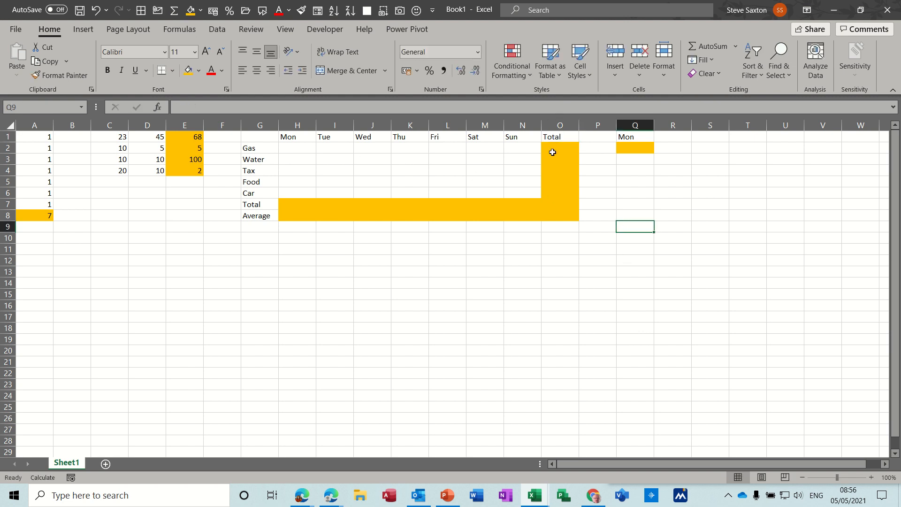
pyautogui.click(630, 138)
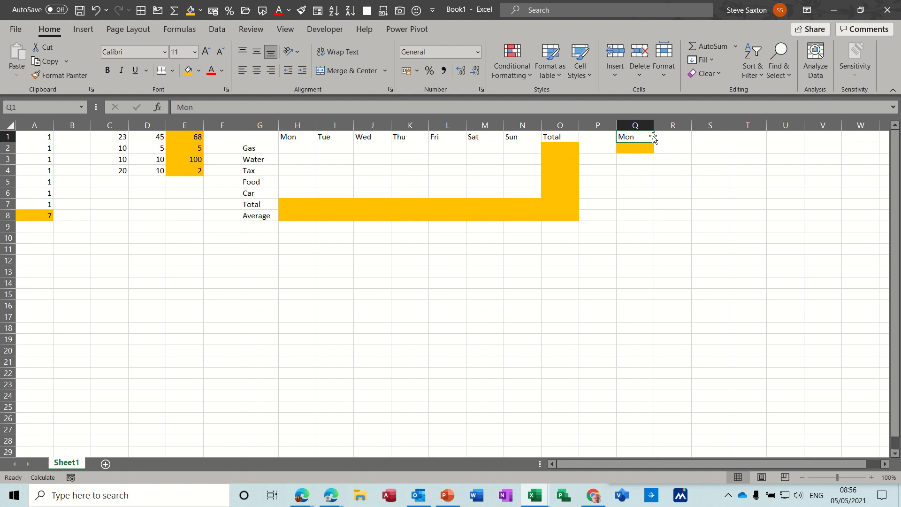
# - Enter the Monday expenses 12, 11, 22, 33 and 3 in cells H2 to H6
pyautogui.click(289, 148)
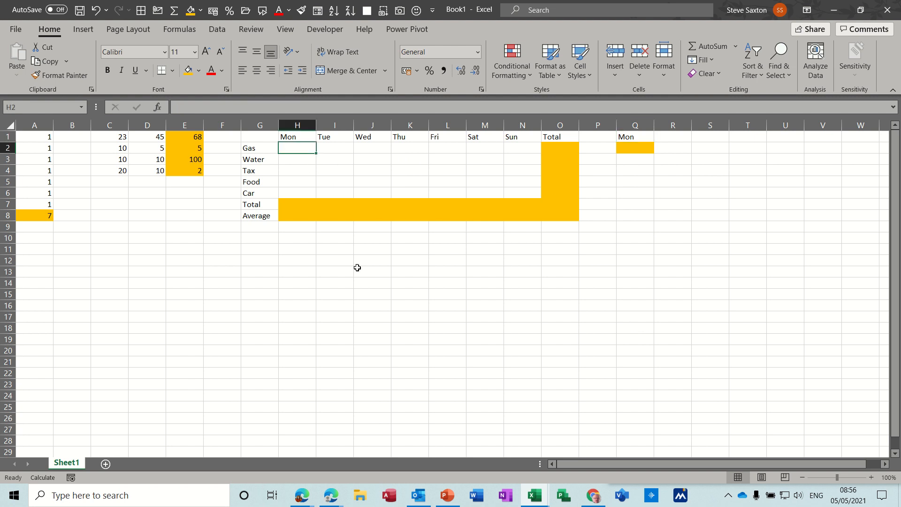
pyautogui.write('12')
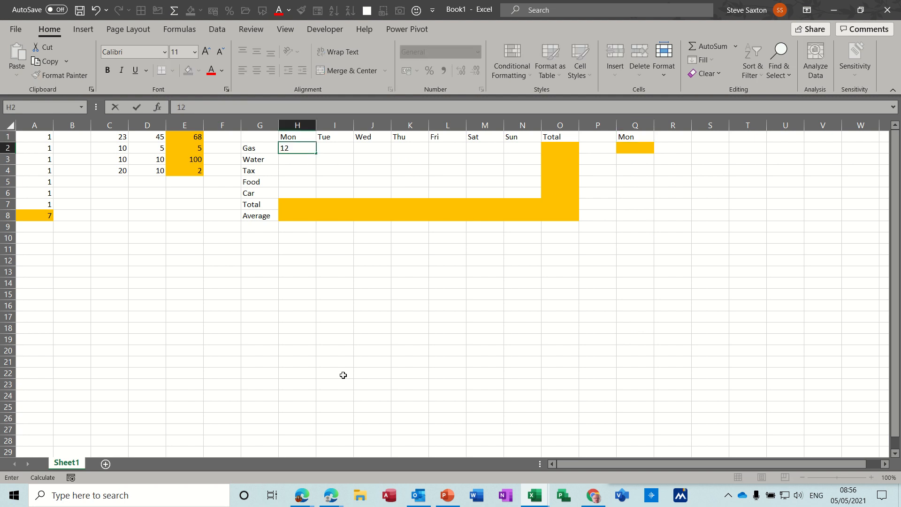
pyautogui.press('Return')
pyautogui.write('11')
pyautogui.press('Return')
pyautogui.write('22')
pyautogui.press('Return')
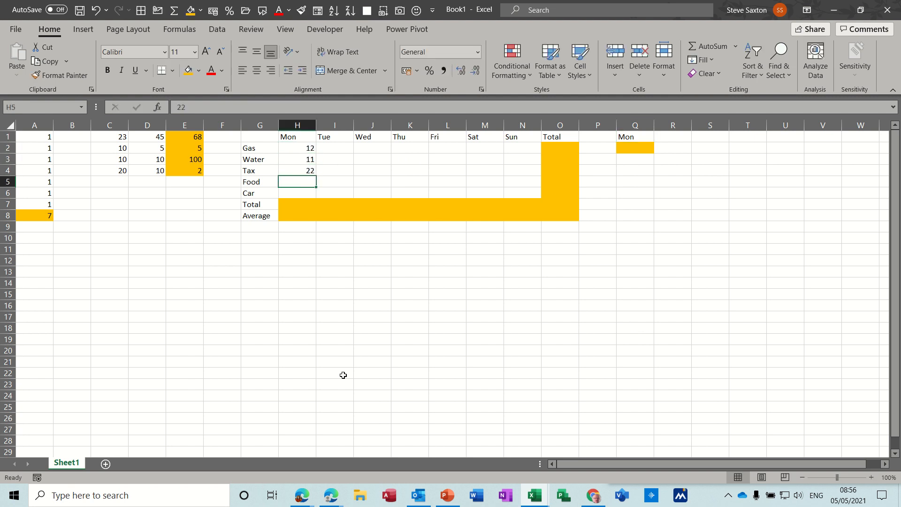
pyautogui.write('33')
pyautogui.press('Return')
pyautogui.write('3')
pyautogui.press('Return')
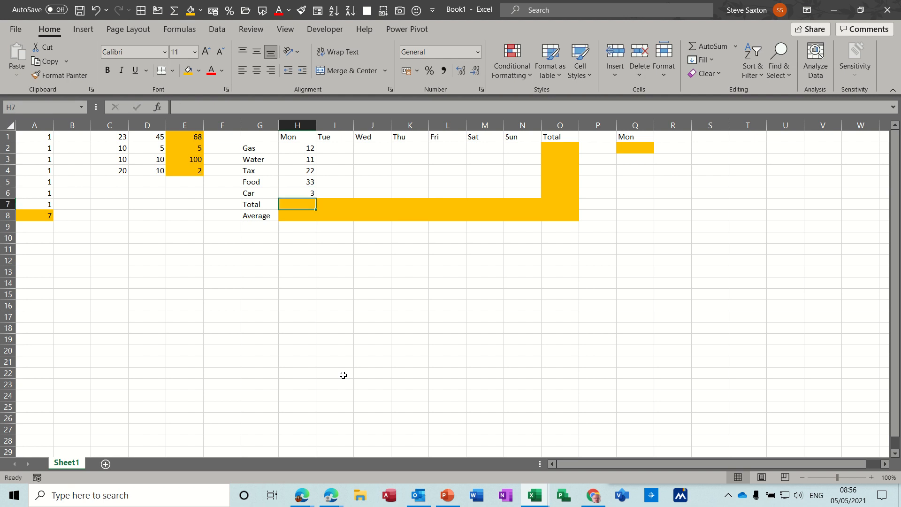
# - Enter the formula =H2+1 in I2 and fill it down to I6 for the Tuesday expenses
pyautogui.click(331, 149)
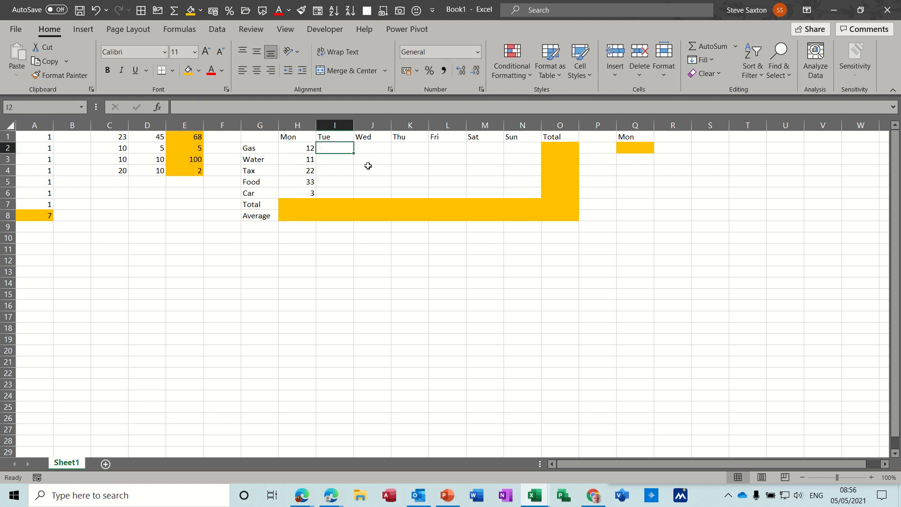
pyautogui.write('=')
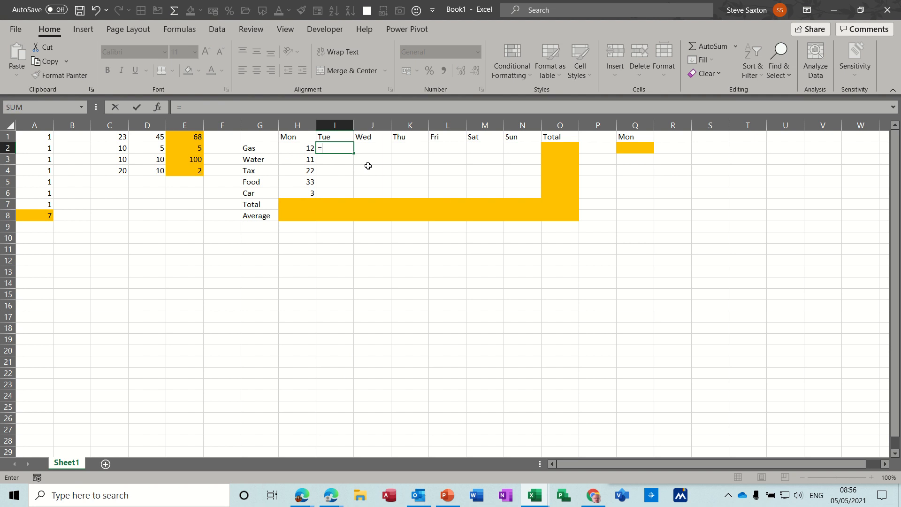
pyautogui.click(297, 149)
pyautogui.write('+1')
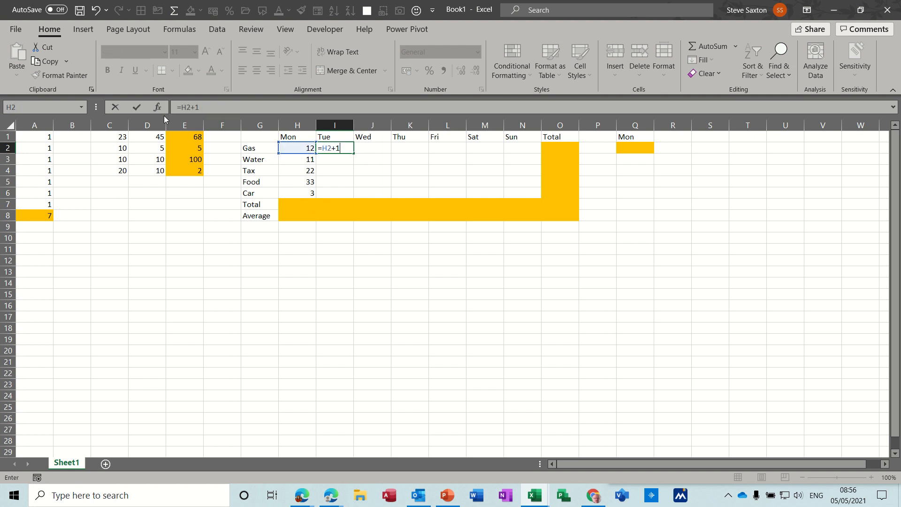
pyautogui.click(135, 108)
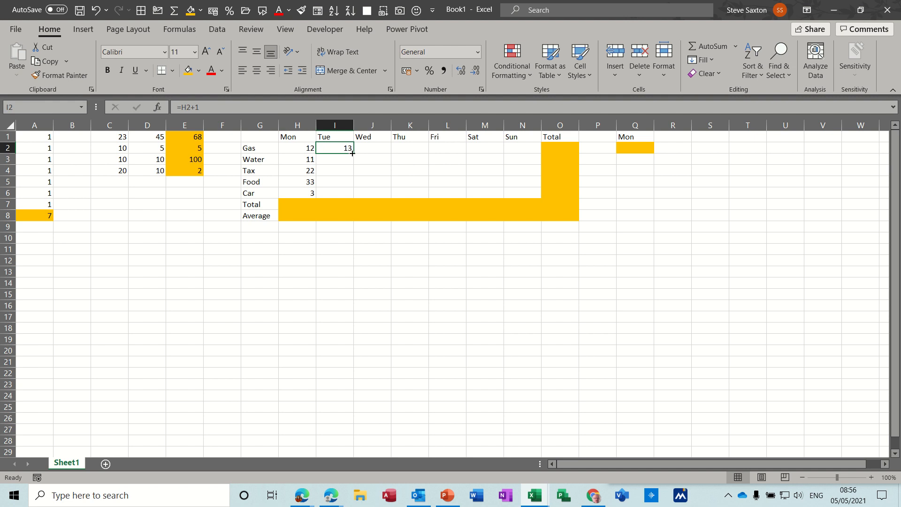
pyautogui.moveTo(353, 153); pyautogui.dragTo(354, 199)
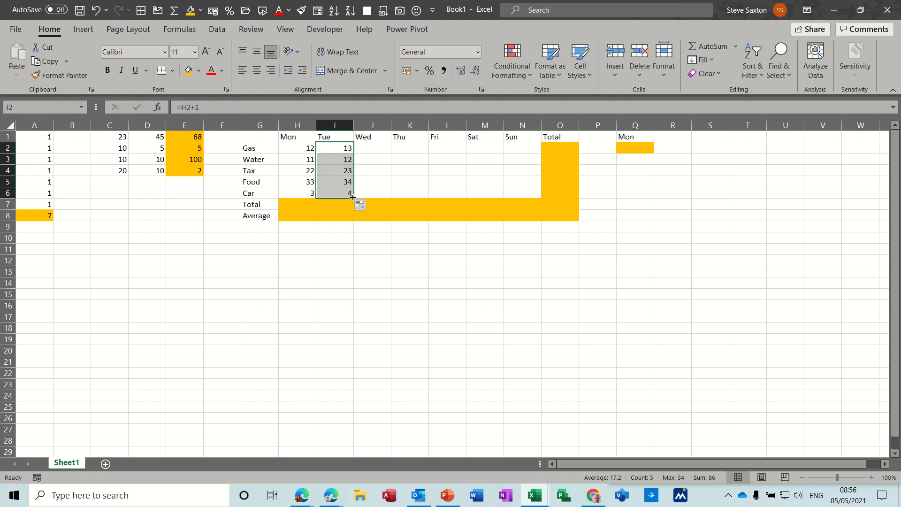
# - Try filling the Tuesday formulas in I2:I6 across through Sunday in column N, and undo the fill
pyautogui.moveTo(353, 197); pyautogui.dragTo(530, 195)
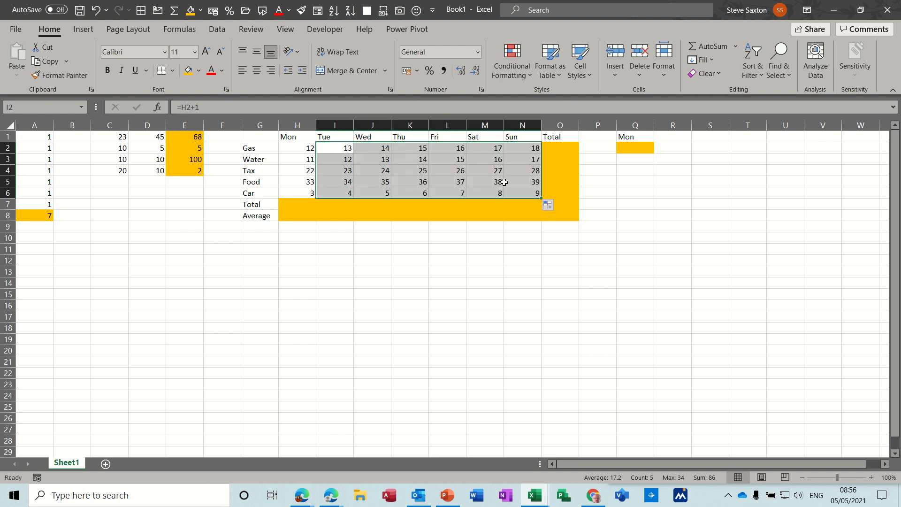
pyautogui.click(378, 148)
pyautogui.click(409, 148)
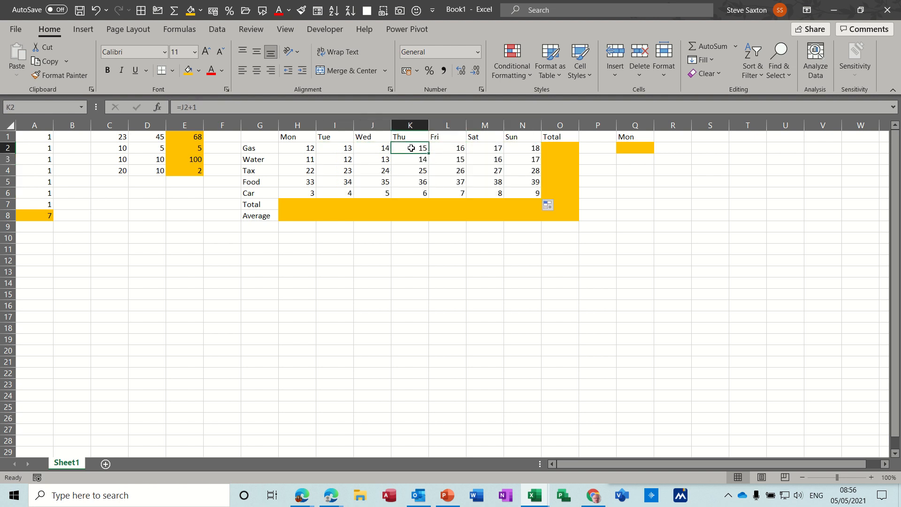
pyautogui.click(450, 148)
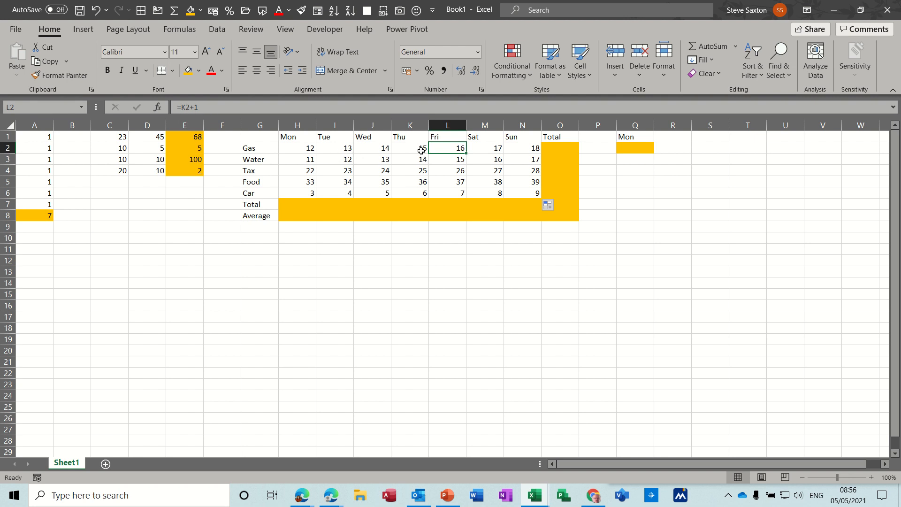
pyautogui.hotkey('ctrl', 'z')
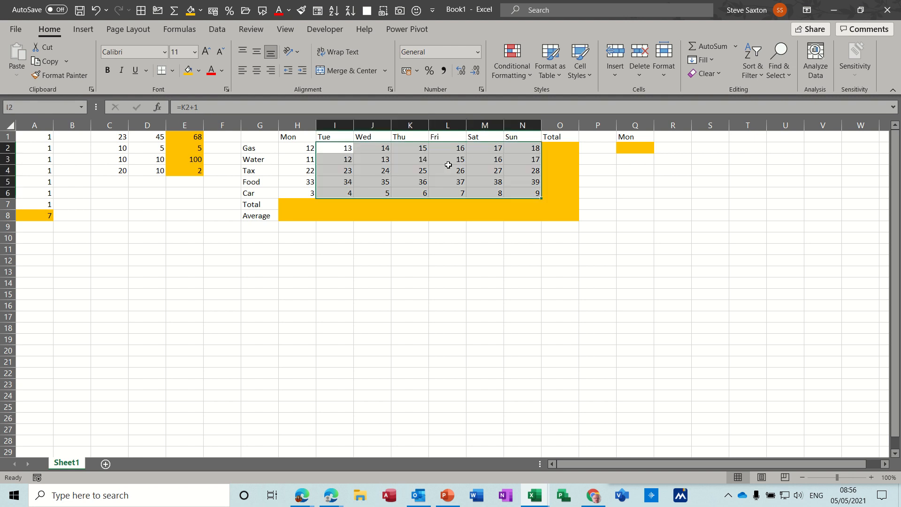
pyautogui.hotkey('ctrl', 'z')
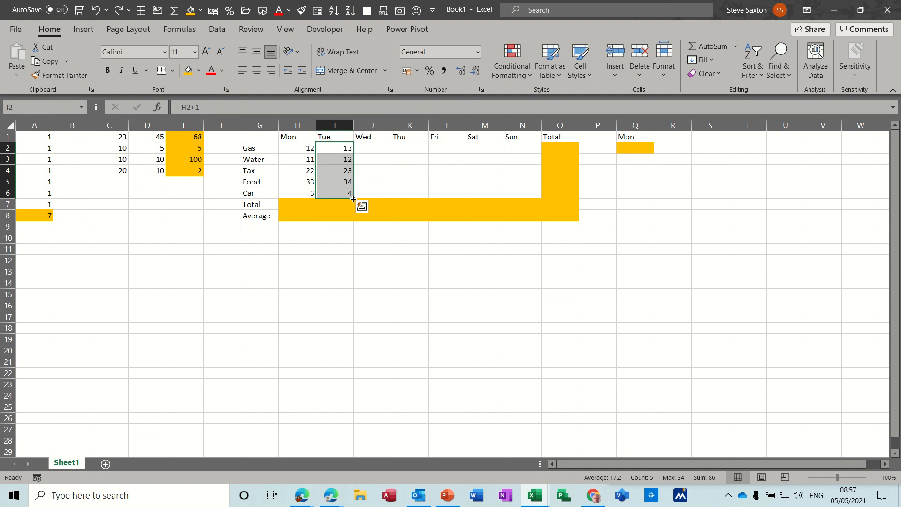
# - Fill the Tuesday formulas in I2:I6 across to N6 to complete the expenses from Wednesday through Sunday
pyautogui.moveTo(334, 149); pyautogui.dragTo(528, 185)
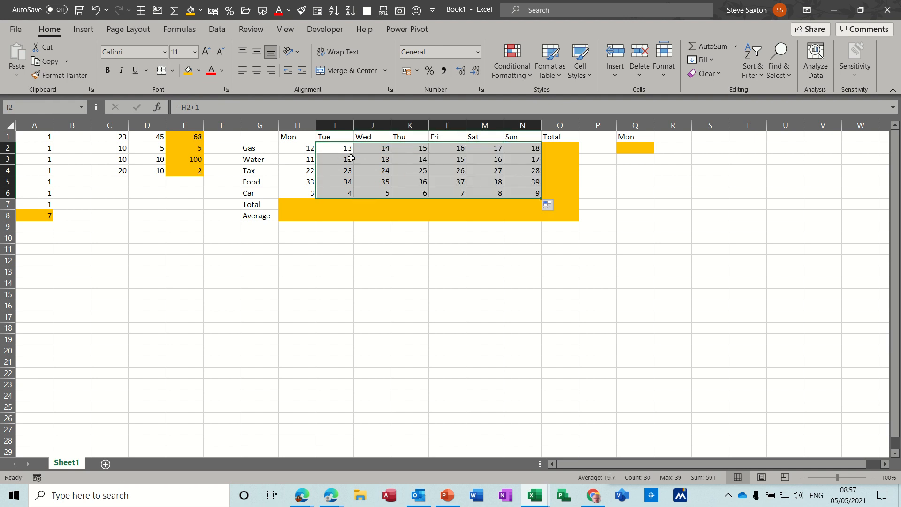
pyautogui.click(430, 159)
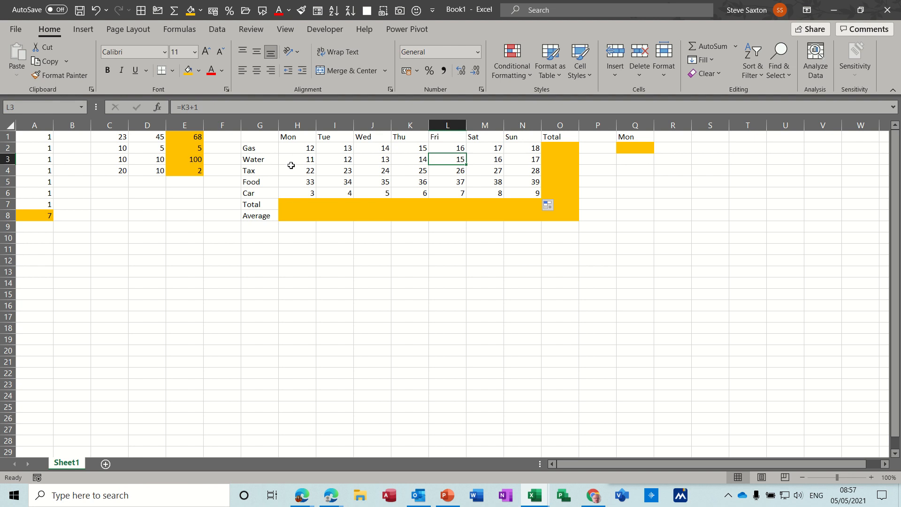
# - Total the Monday expenses in H7 using AutoSum with the formula =SUM(H2:H6)
pyautogui.click(294, 205)
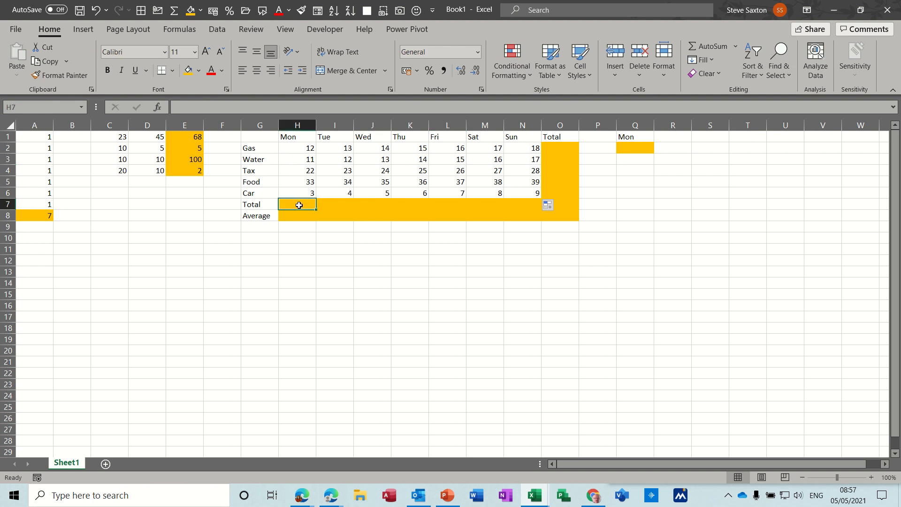
pyautogui.click(698, 47)
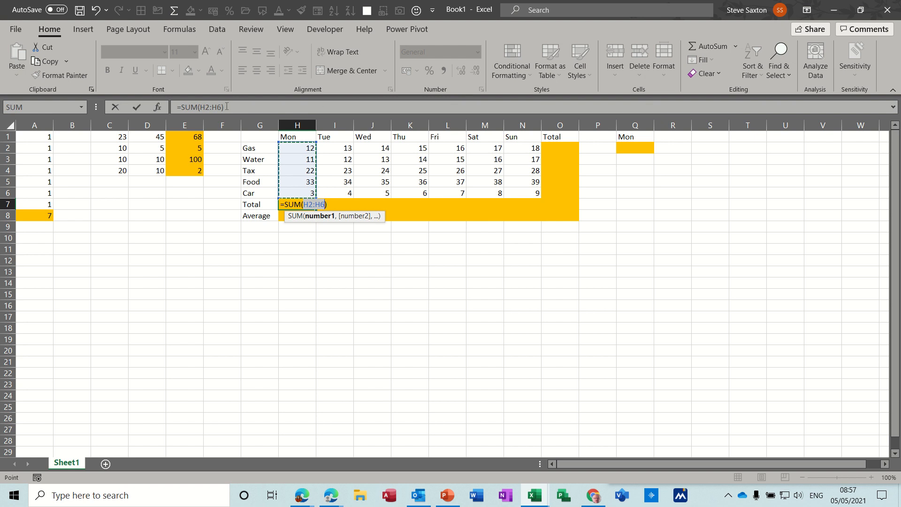
pyautogui.click(136, 107)
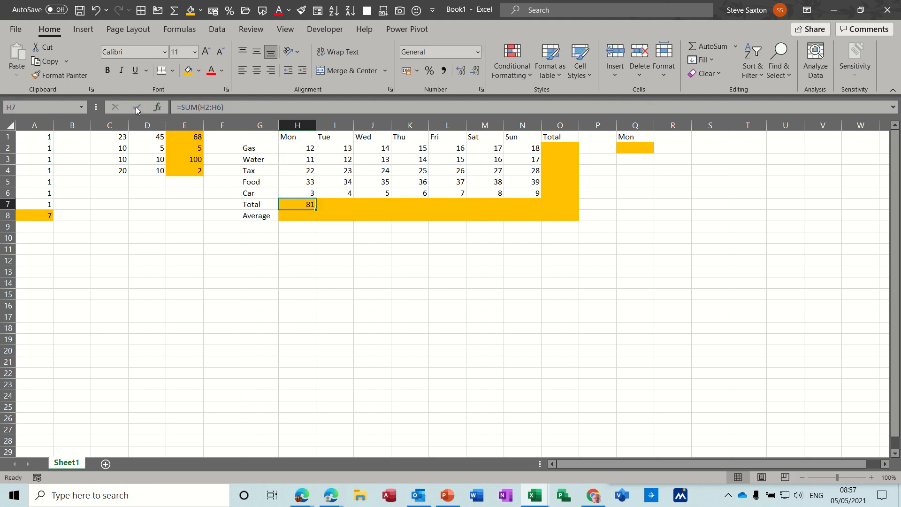
# - Copy the Monday total formula in H7 across I7:N7 and check the Sunday total against the selected range N2:N6
pyautogui.click(335, 204)
pyautogui.click(374, 204)
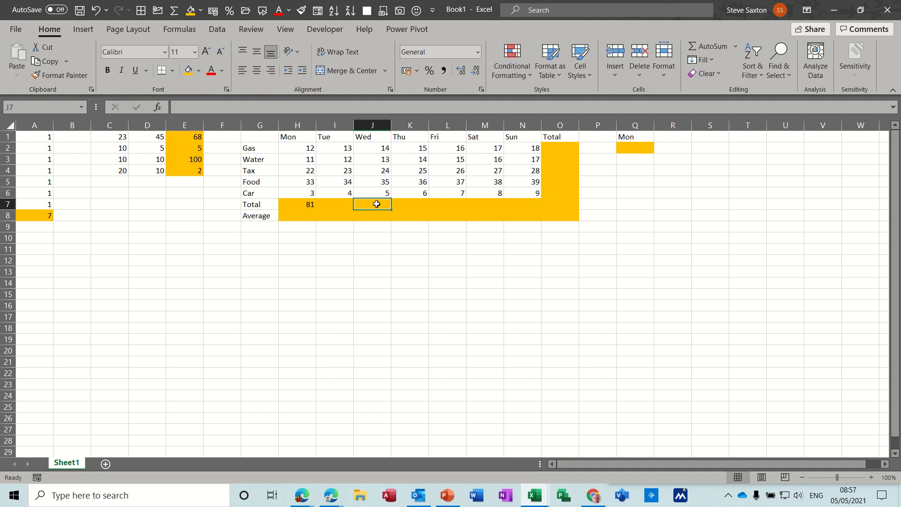
pyautogui.click(296, 204)
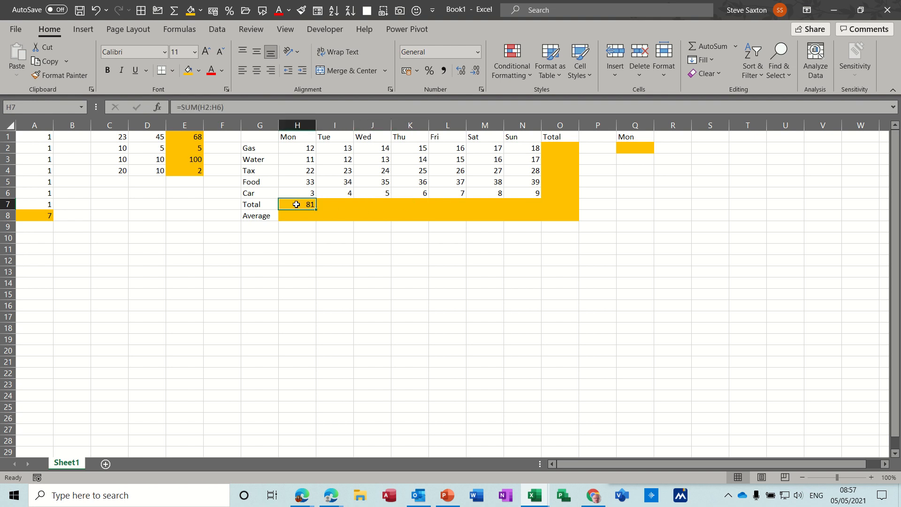
pyautogui.moveTo(316, 210); pyautogui.dragTo(342, 210)
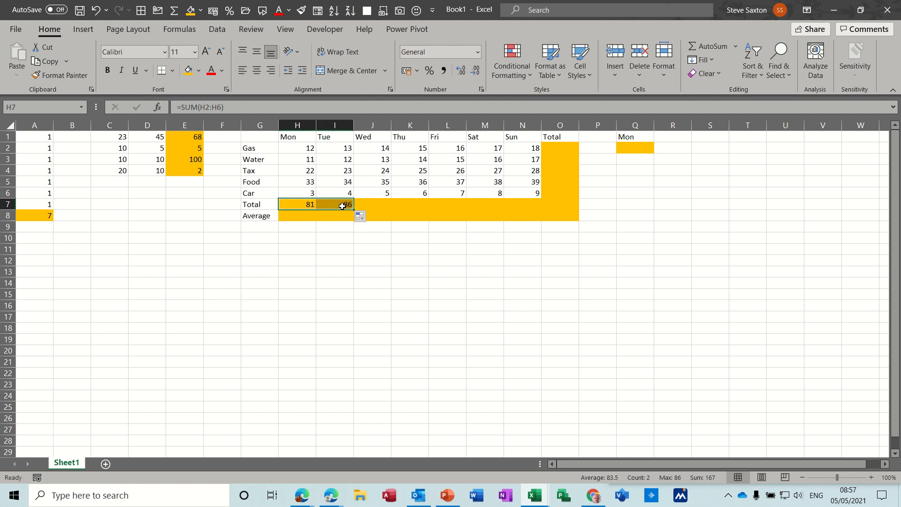
pyautogui.click(342, 205)
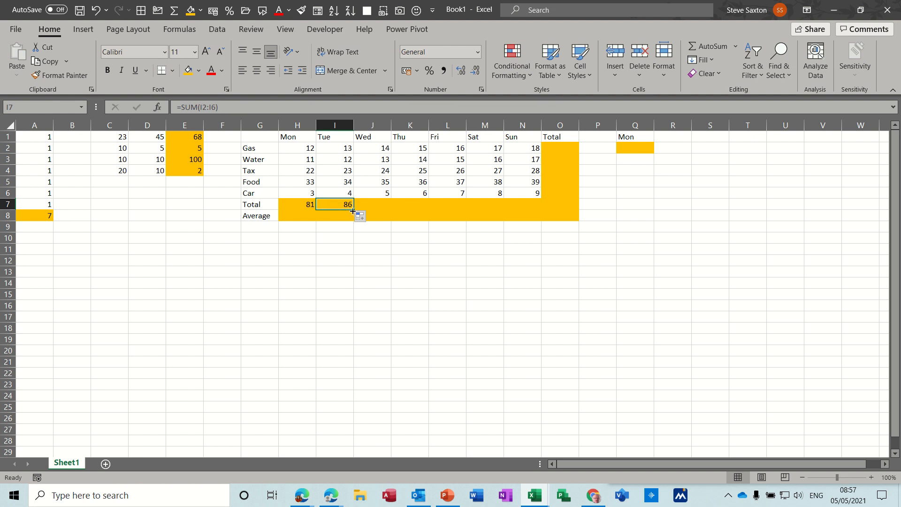
pyautogui.moveTo(353, 211); pyautogui.dragTo(532, 214)
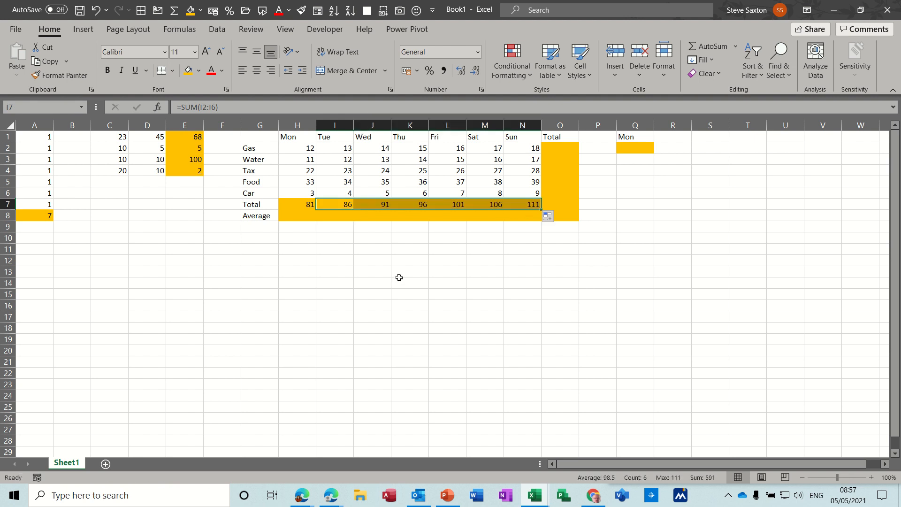
pyautogui.moveTo(525, 149); pyautogui.dragTo(526, 189)
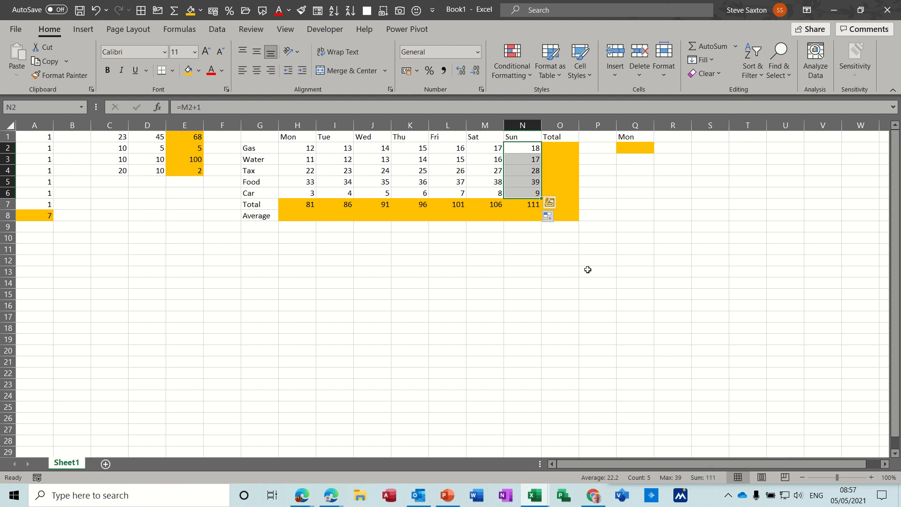
pyautogui.click(532, 206)
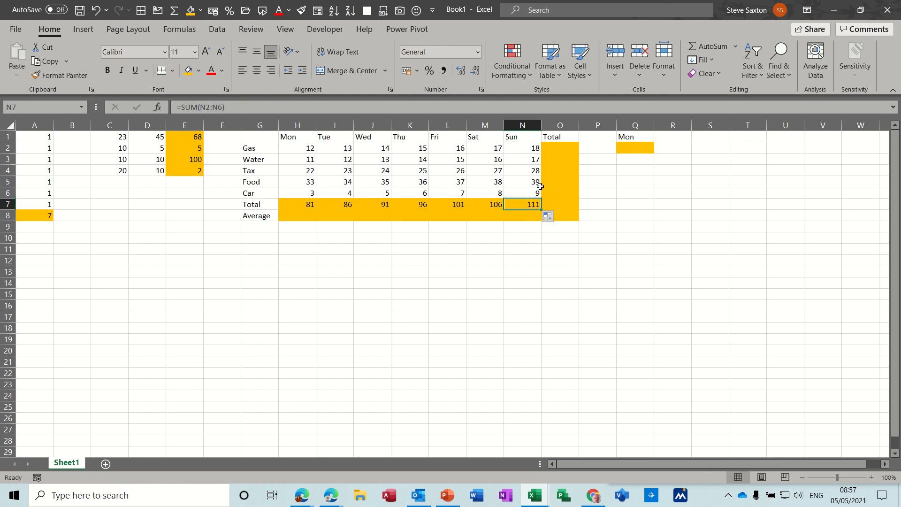
# - Total the Gas expenses for the week in O2 using AutoSum with the formula =SUM(H2:N2)
pyautogui.click(558, 148)
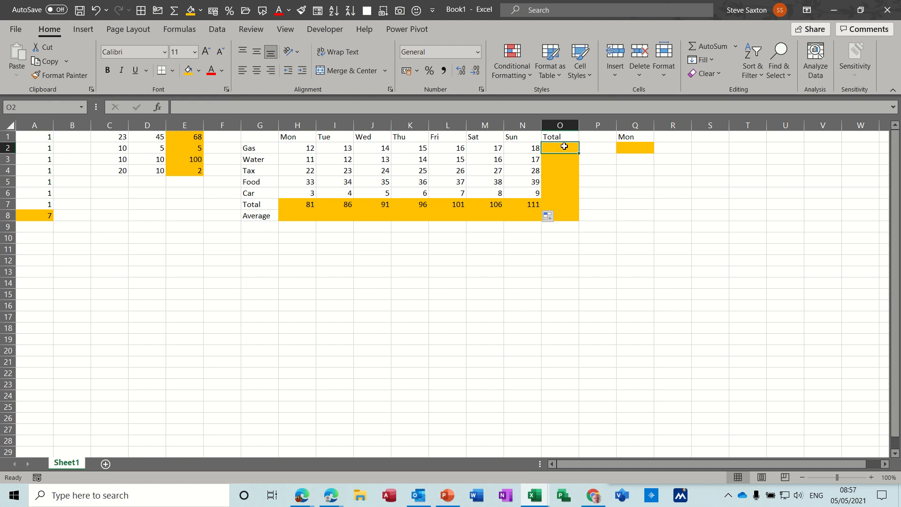
pyautogui.click(707, 47)
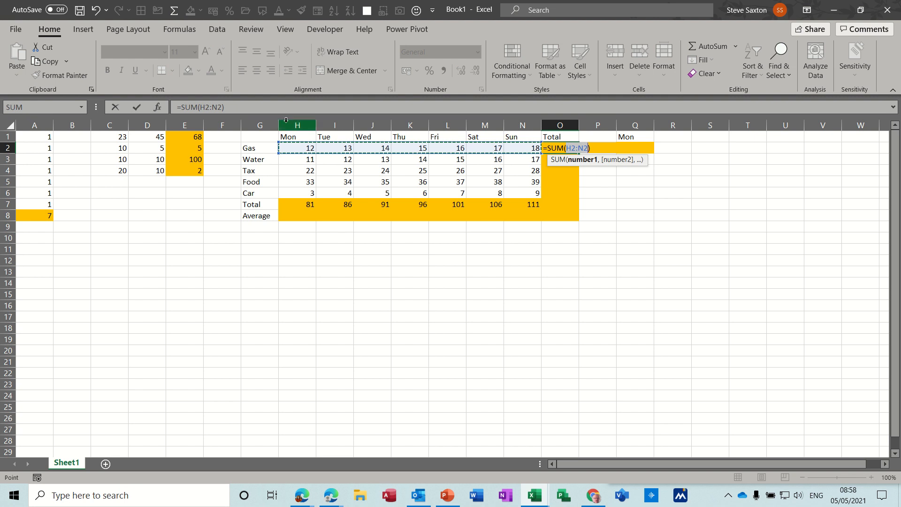
pyautogui.click(136, 108)
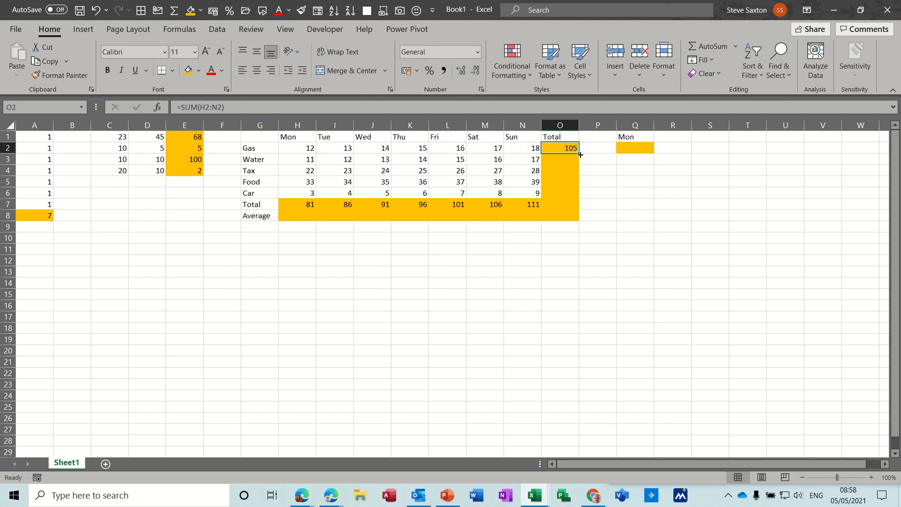
# - Copy the Gas total formula in O2 down to O7 and check the grand total against the selected range H2:N6
pyautogui.moveTo(581, 154); pyautogui.dragTo(558, 207)
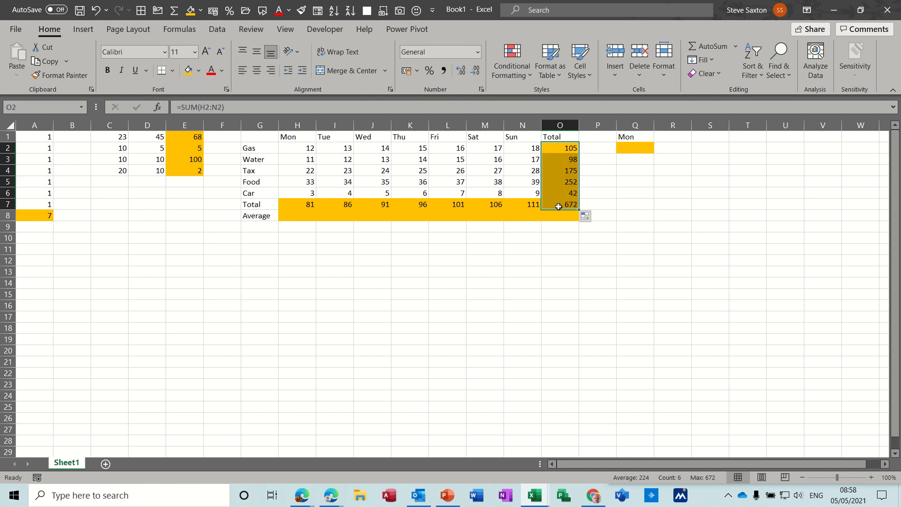
pyautogui.click(569, 205)
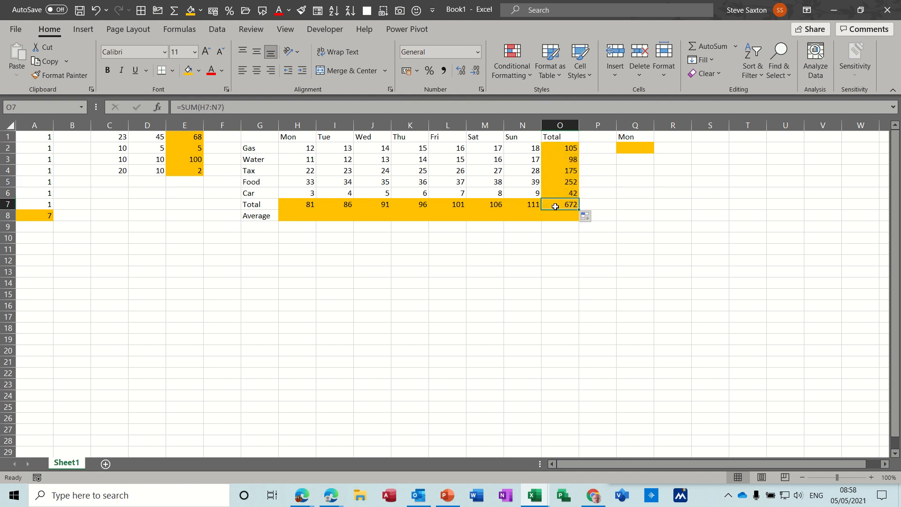
pyautogui.moveTo(297, 147); pyautogui.dragTo(519, 191)
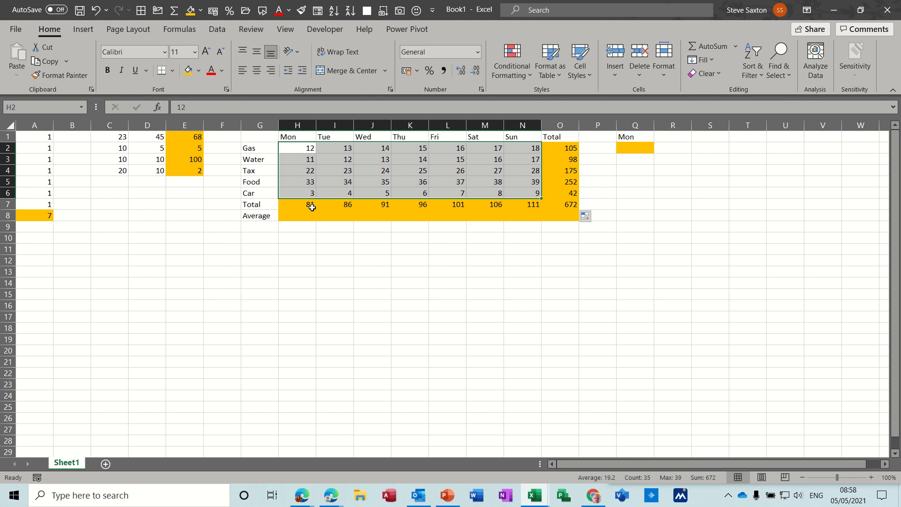
pyautogui.click(307, 186)
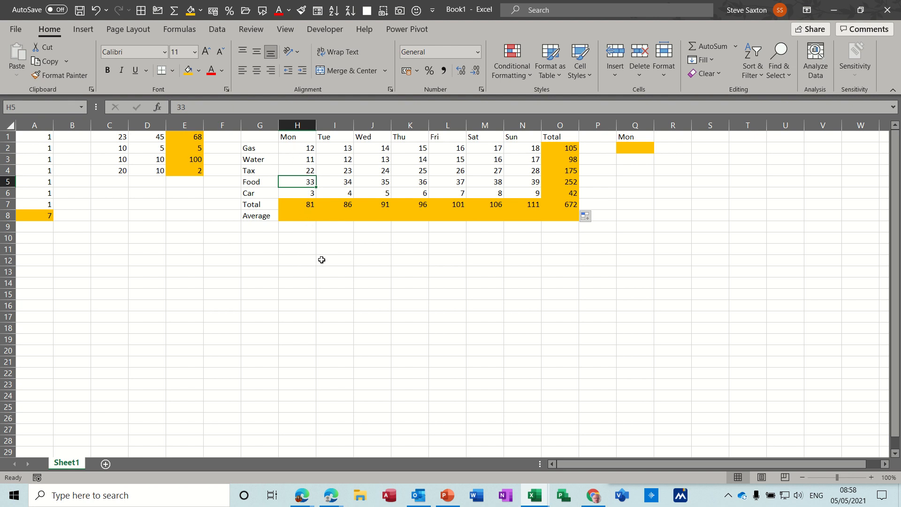
# - Sum the Monday expenses in the empty cell H11 using AutoSum with the formula =SUM(H2:H6)
pyautogui.click(288, 250)
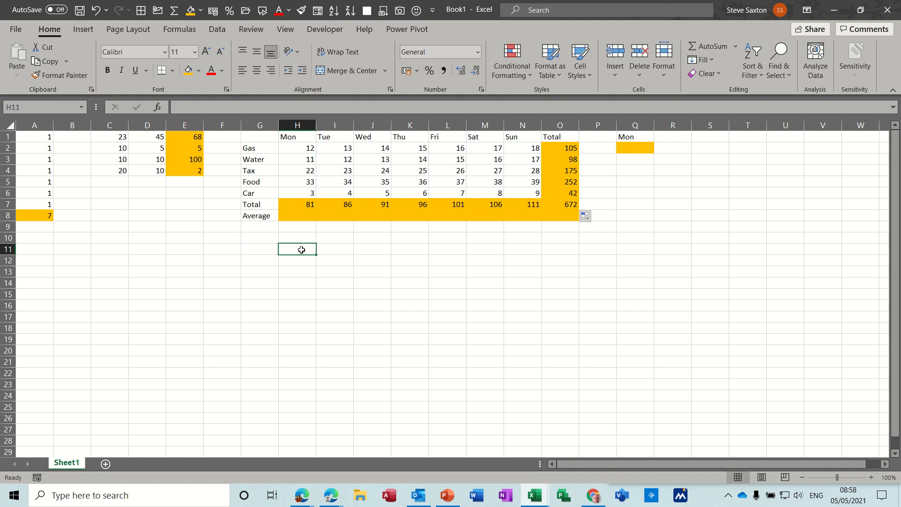
pyautogui.click(711, 47)
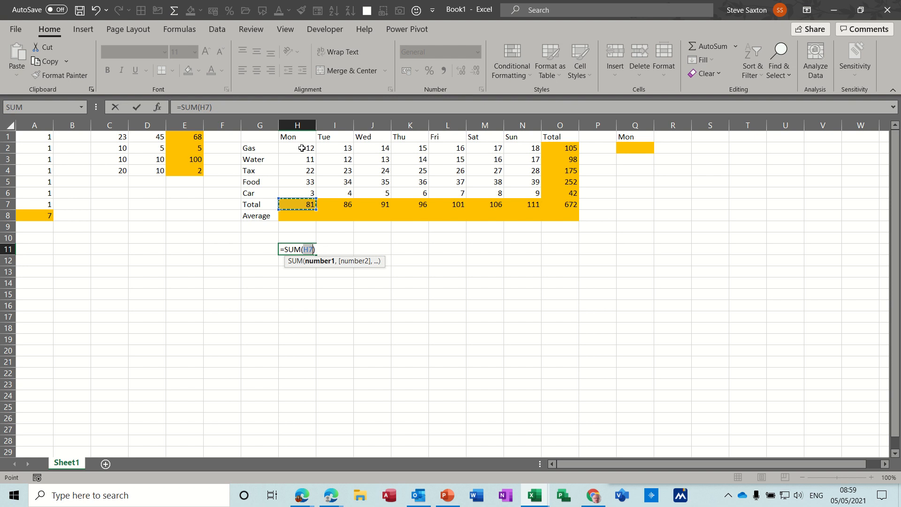
pyautogui.moveTo(302, 148); pyautogui.dragTo(299, 188)
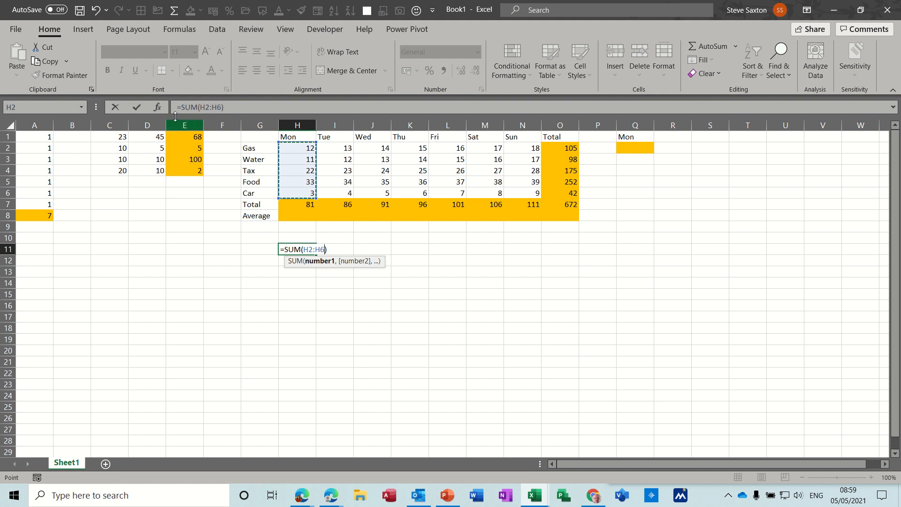
pyautogui.click(136, 108)
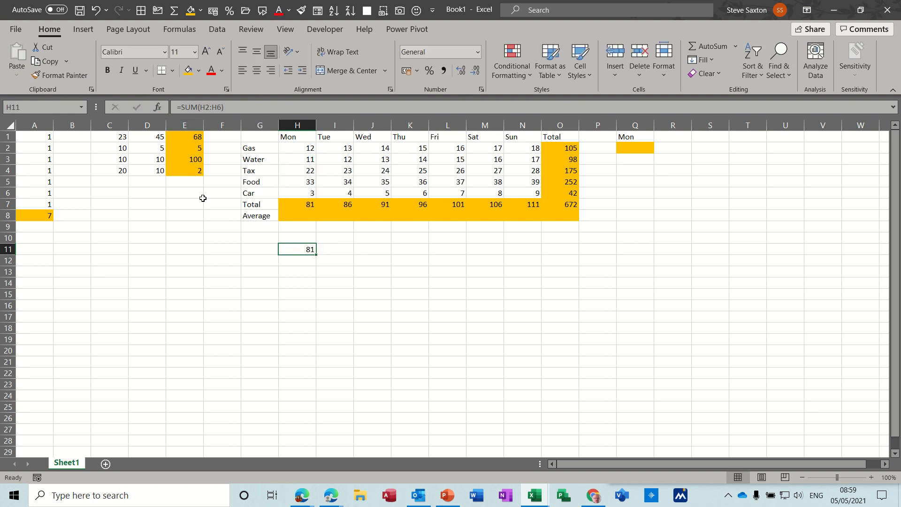
# - Sum the Tuesday expenses in the empty cell C14 using AutoSum with the formula =SUM(I2:I6)
pyautogui.click(105, 282)
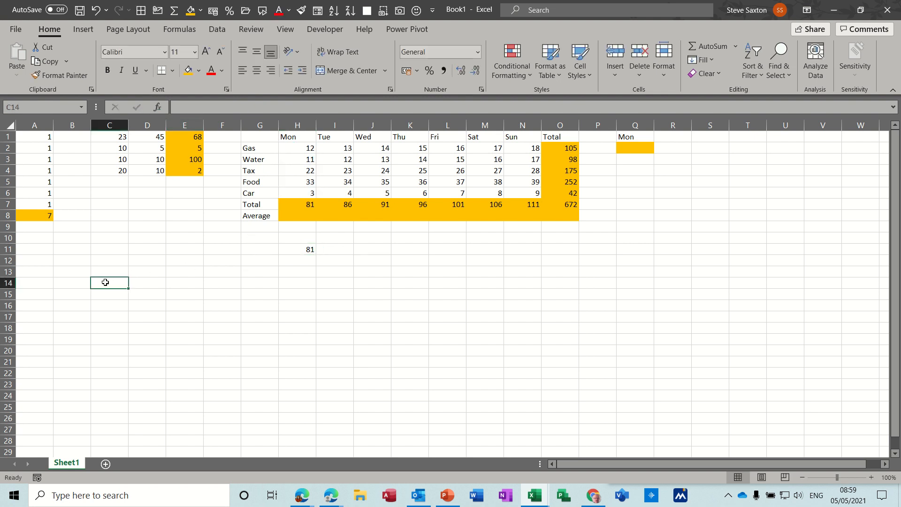
pyautogui.click(701, 47)
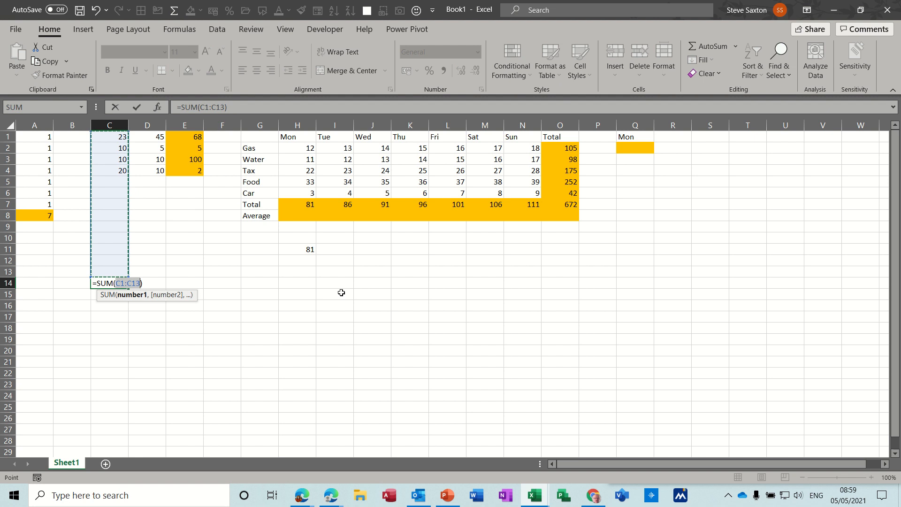
pyautogui.click(254, 312)
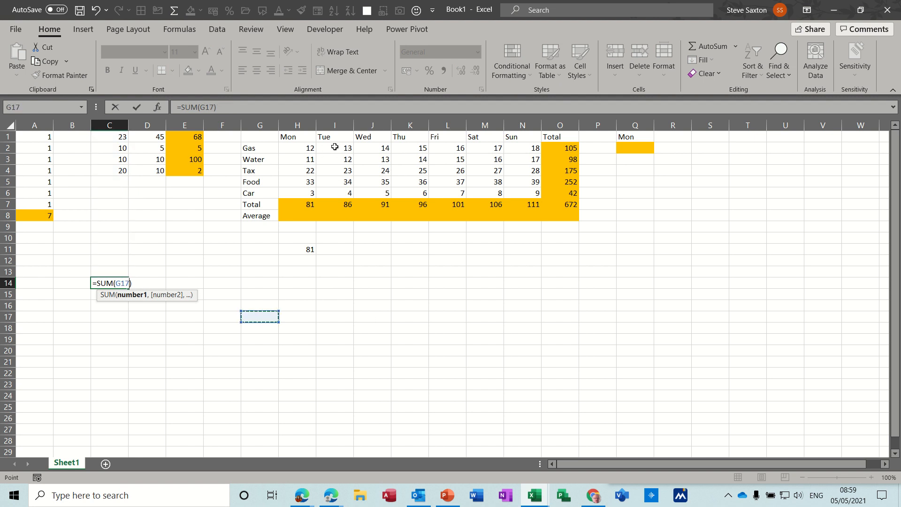
pyautogui.moveTo(335, 147); pyautogui.dragTo(339, 192)
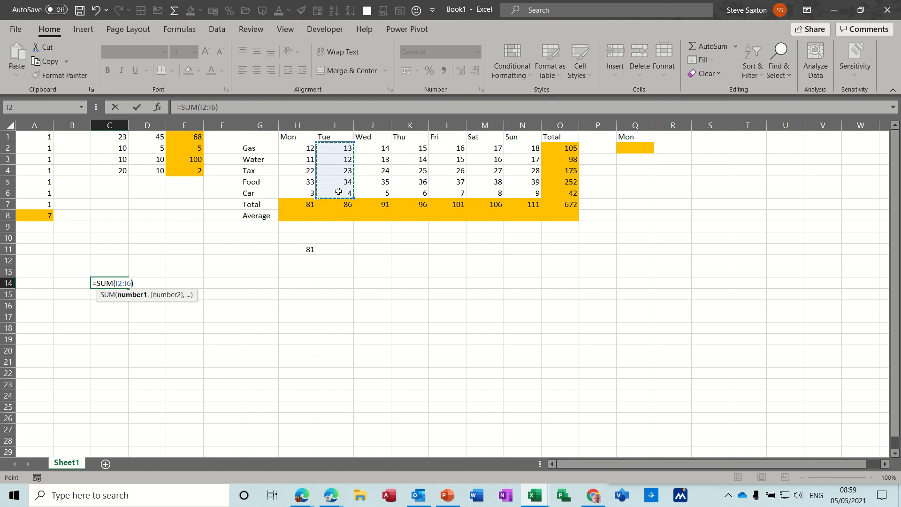
pyautogui.click(136, 107)
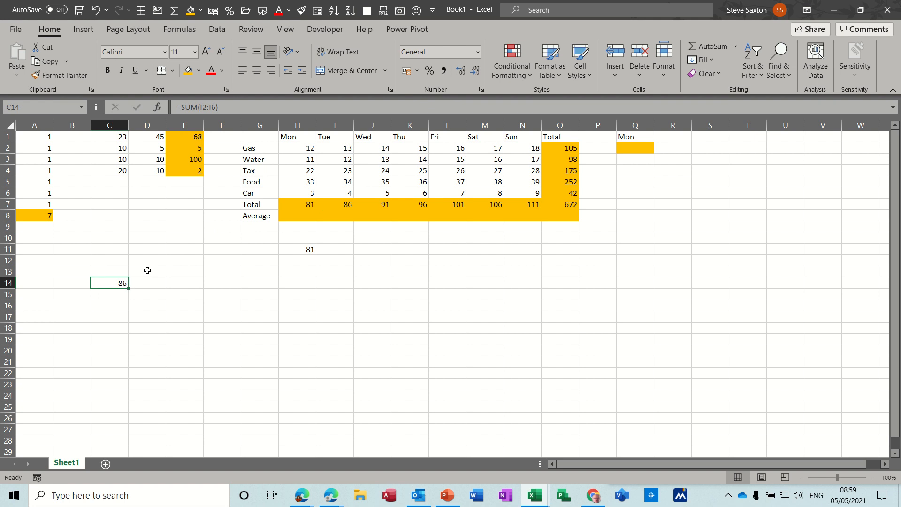
# - Sum the Wednesday expenses in the empty cell K13 using AutoSum with the formula =SUM(J2:J6)
pyautogui.click(405, 274)
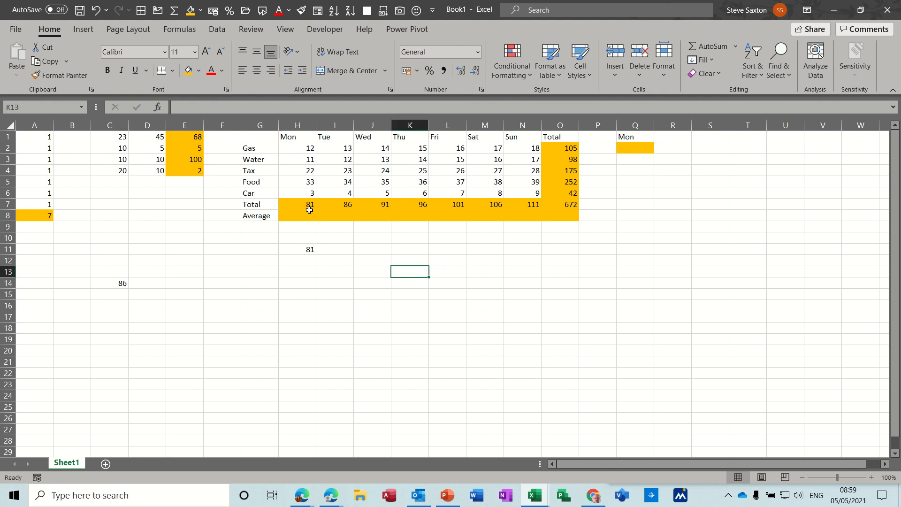
pyautogui.click(708, 49)
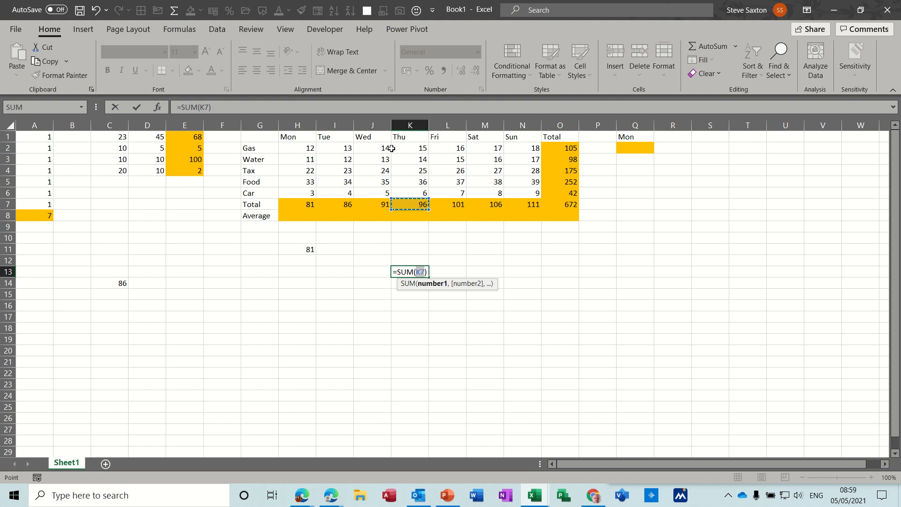
pyautogui.moveTo(383, 147); pyautogui.dragTo(378, 193)
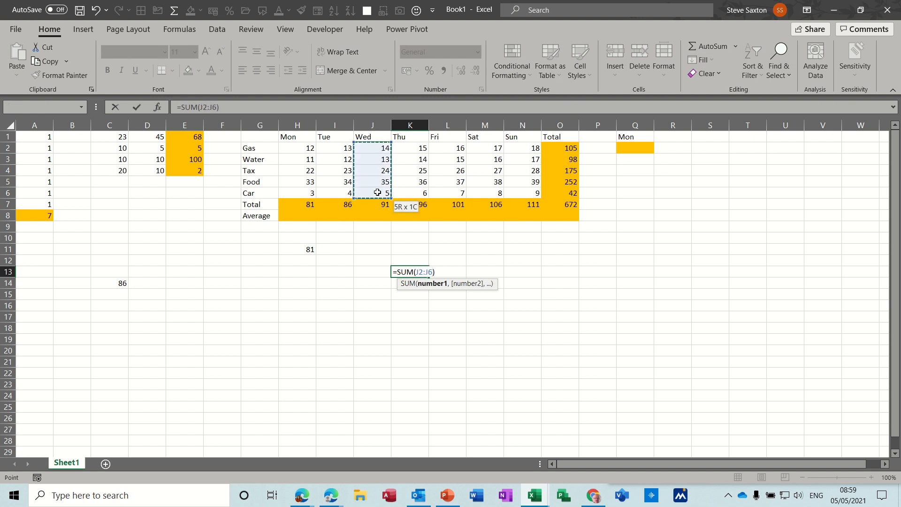
pyautogui.click(137, 110)
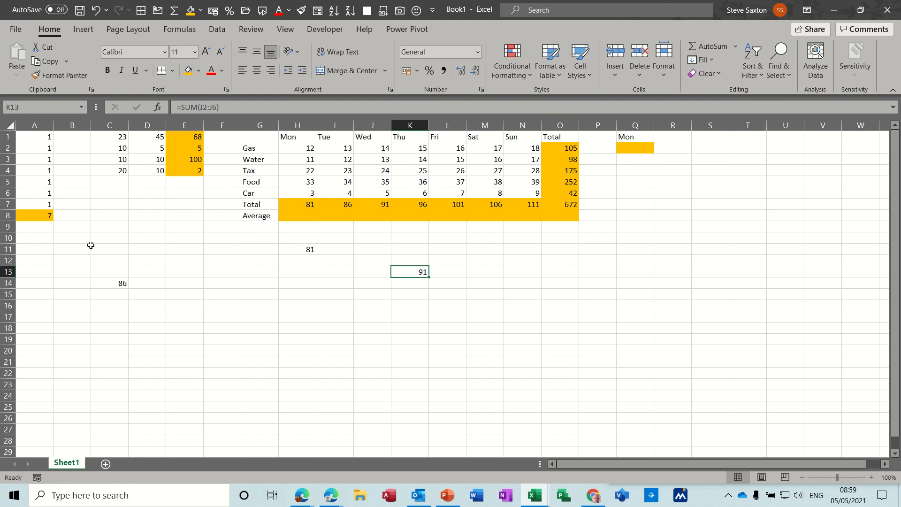
# - Clear the practice sums below the table by deleting the contents of B11:K14
pyautogui.moveTo(87, 247); pyautogui.dragTo(429, 288)
pyautogui.press('Delete')
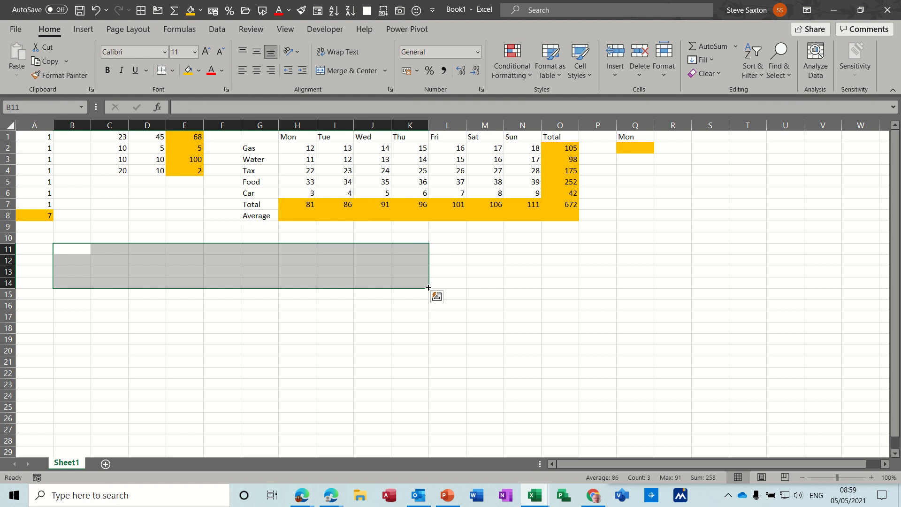
pyautogui.click(282, 276)
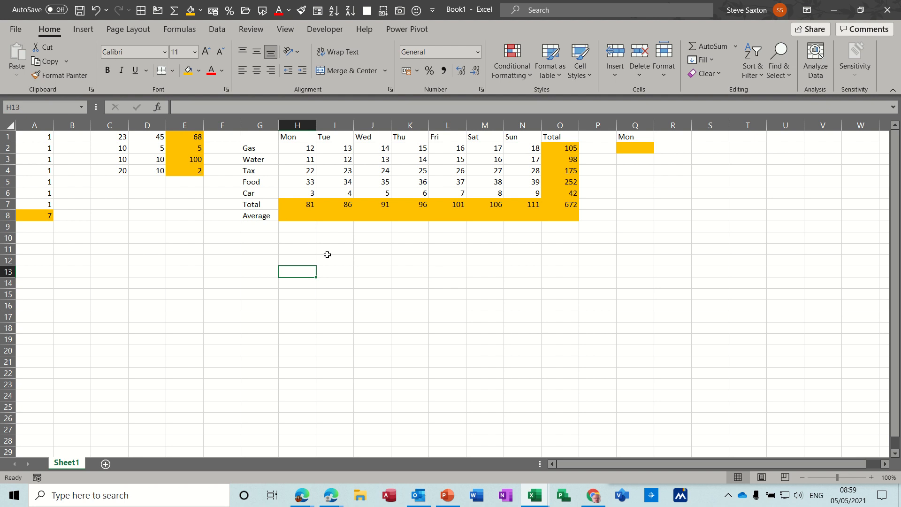
# - Average the Monday expenses in H8 with the formula =AVERAGE(H2:H6) and copy it across to J8
pyautogui.click(300, 215)
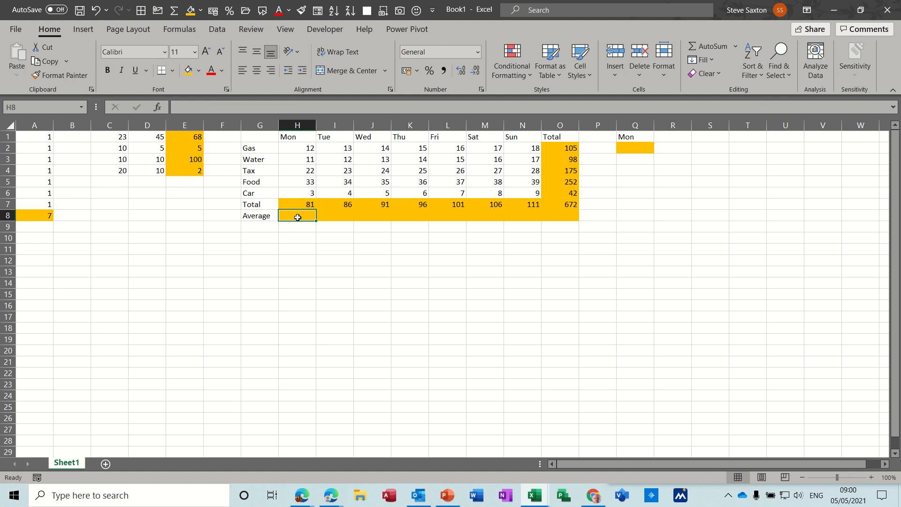
pyautogui.moveTo(303, 147); pyautogui.dragTo(303, 192)
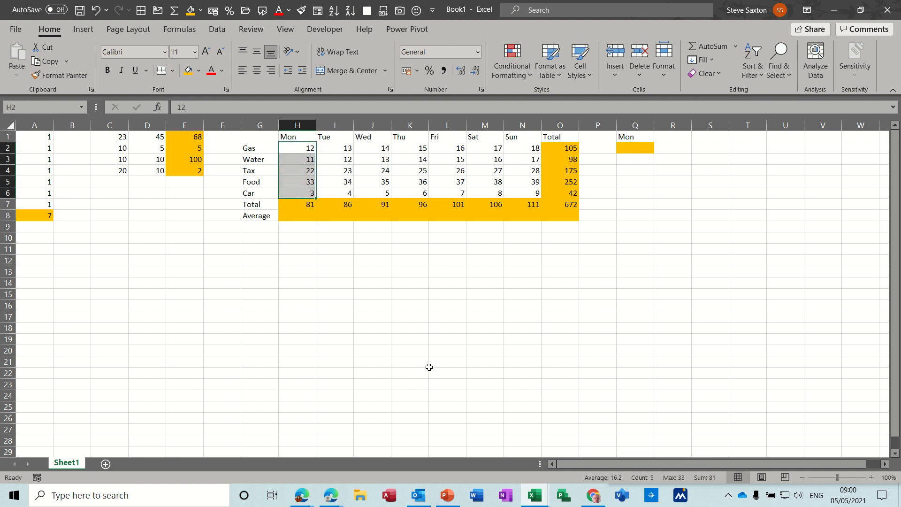
pyautogui.click(301, 215)
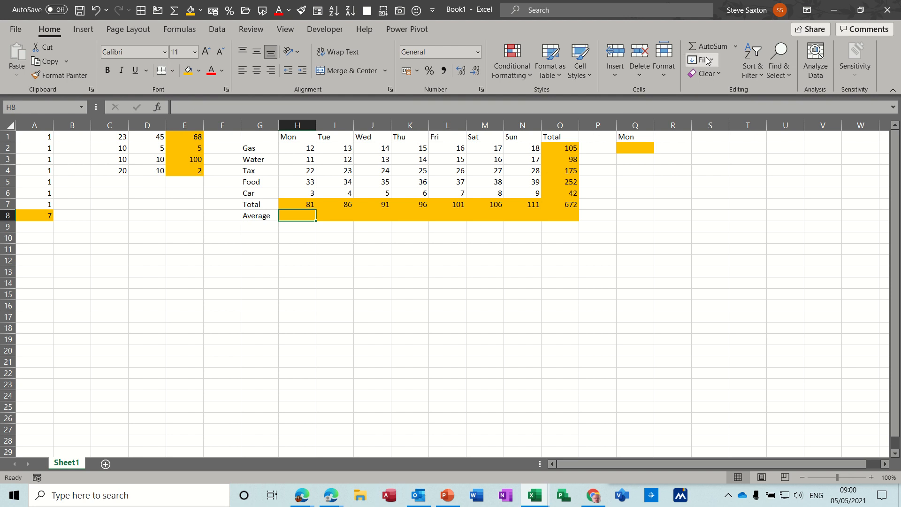
pyautogui.click(736, 47)
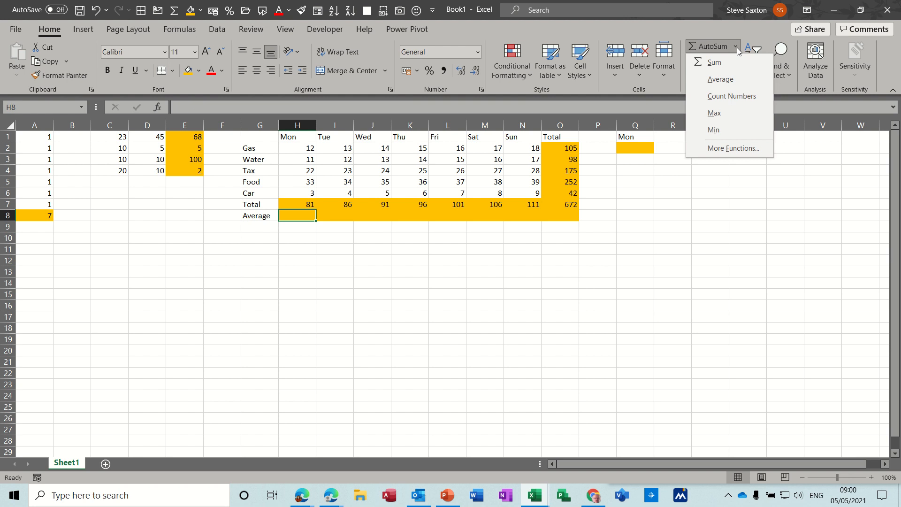
pyautogui.click(721, 80)
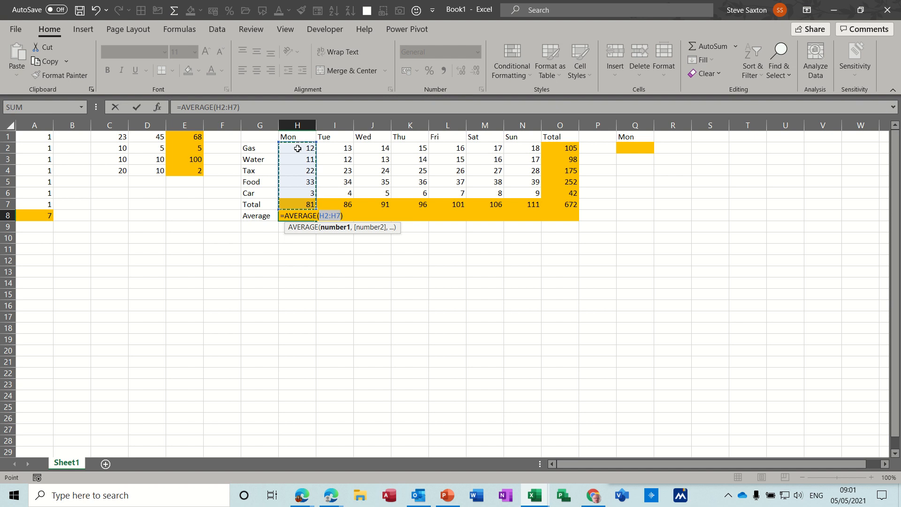
pyautogui.moveTo(298, 148); pyautogui.dragTo(298, 188)
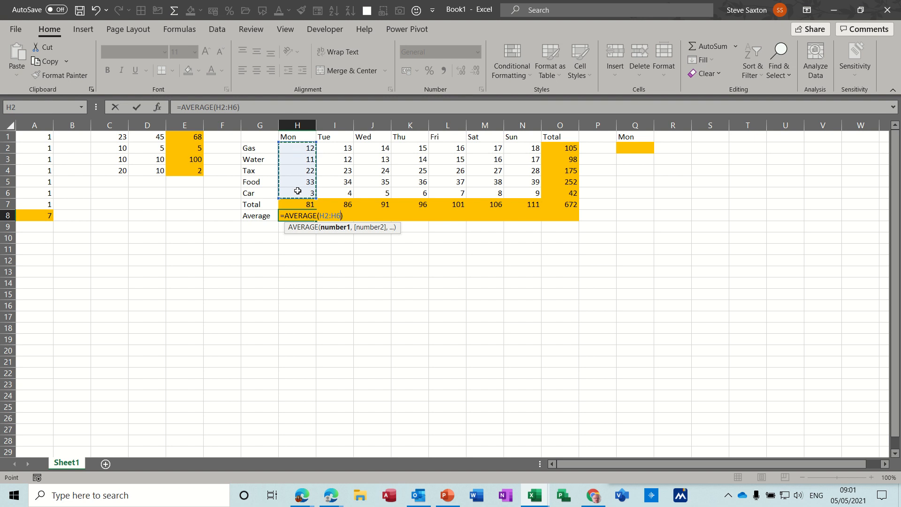
pyautogui.click(136, 107)
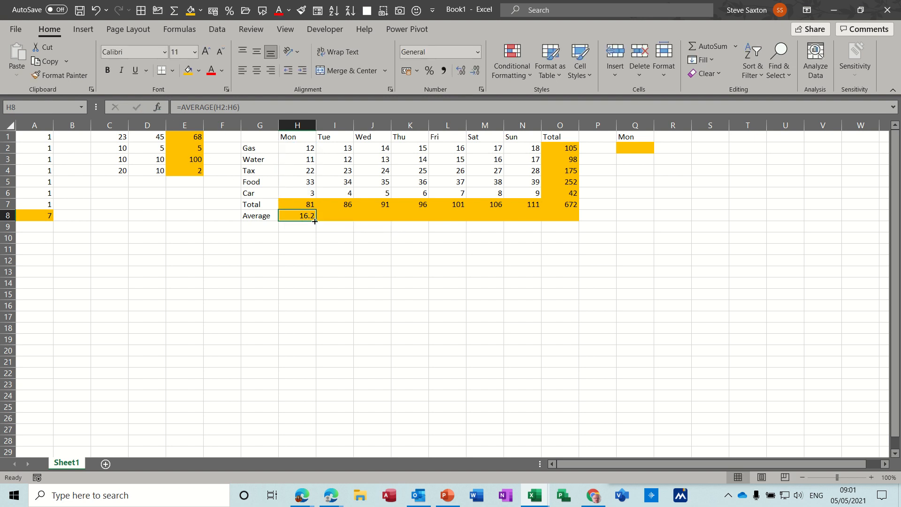
pyautogui.moveTo(314, 221); pyautogui.dragTo(375, 226)
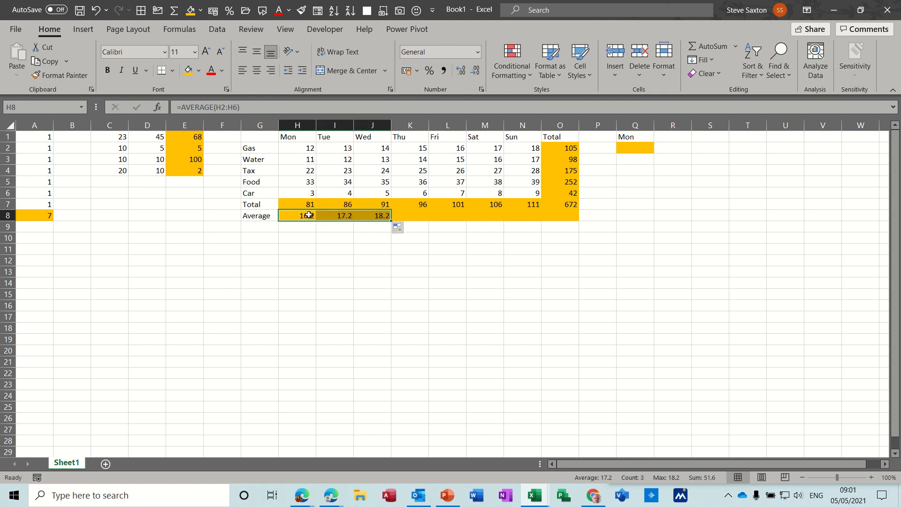
# - Average the Thursday column in K8 with the suggested range, using the formula =AVERAGE(K2:K7)
pyautogui.click(419, 217)
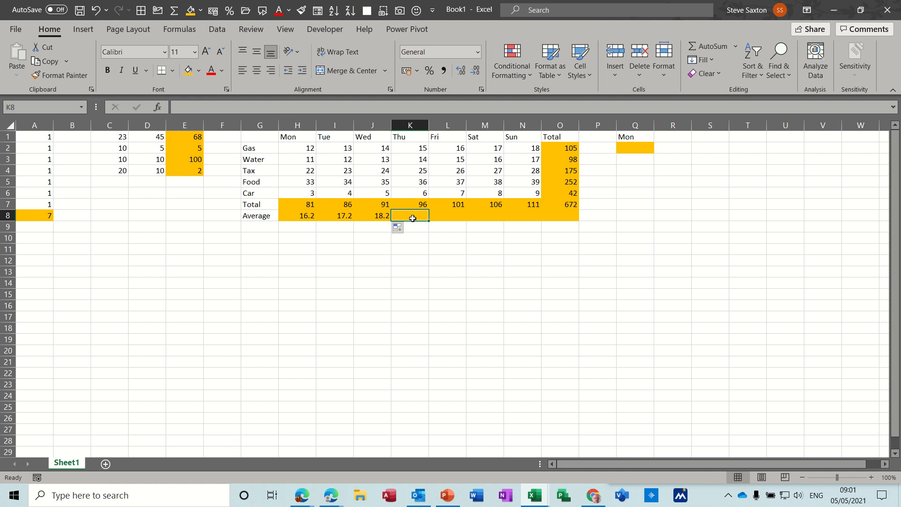
pyautogui.click(736, 46)
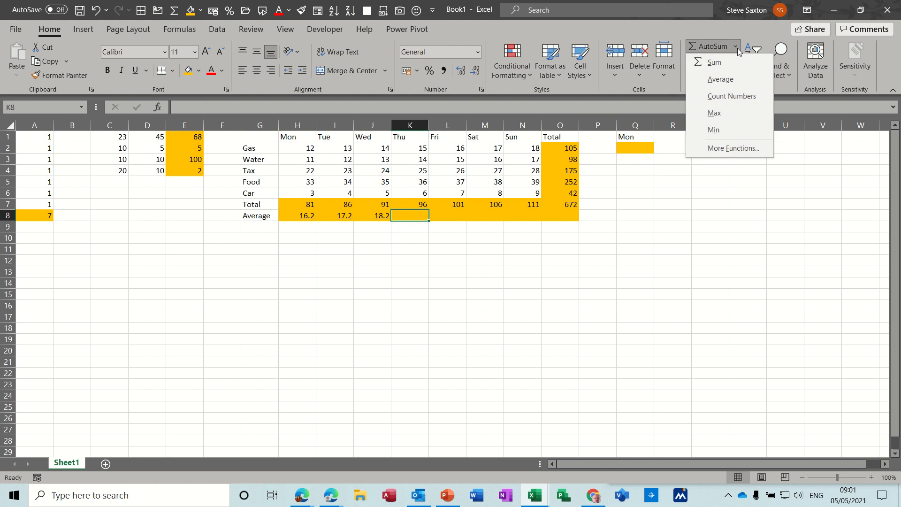
pyautogui.click(721, 79)
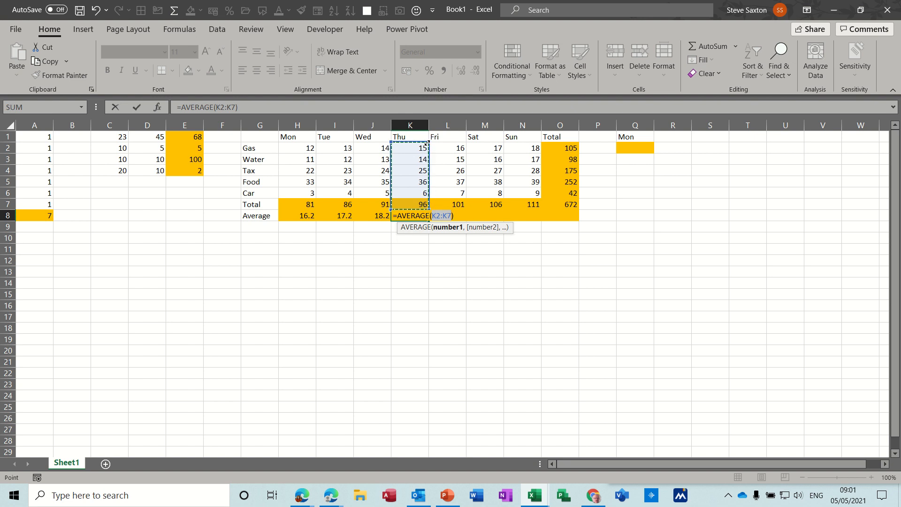
pyautogui.moveTo(426, 143); pyautogui.dragTo(427, 146)
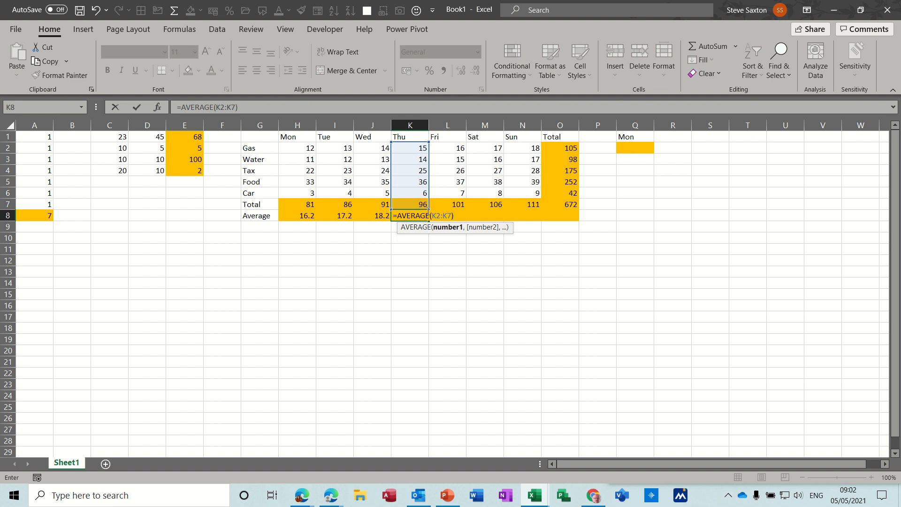
pyautogui.click(425, 216)
pyautogui.moveTo(430, 167)
pyautogui.mouseDown()
pyautogui.moveTo(468, 179)
pyautogui.moveTo(501, 239)
pyautogui.moveTo(543, 255)
pyautogui.moveTo(424, 168)
pyautogui.mouseUp()
pyautogui.click(410, 148)
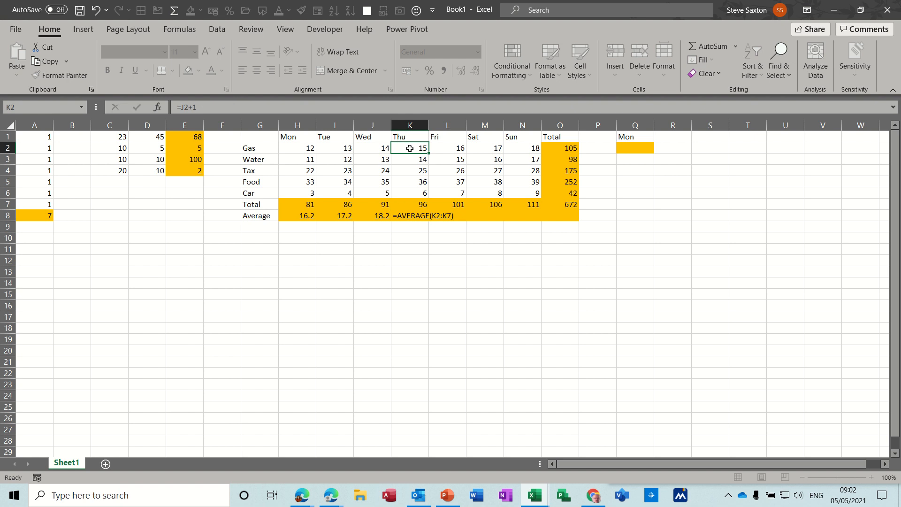
# - Check the Thursday average in K8 against the selected range K2:K6 and the Wednesday average formula in J8
pyautogui.moveTo(410, 151); pyautogui.dragTo(412, 193)
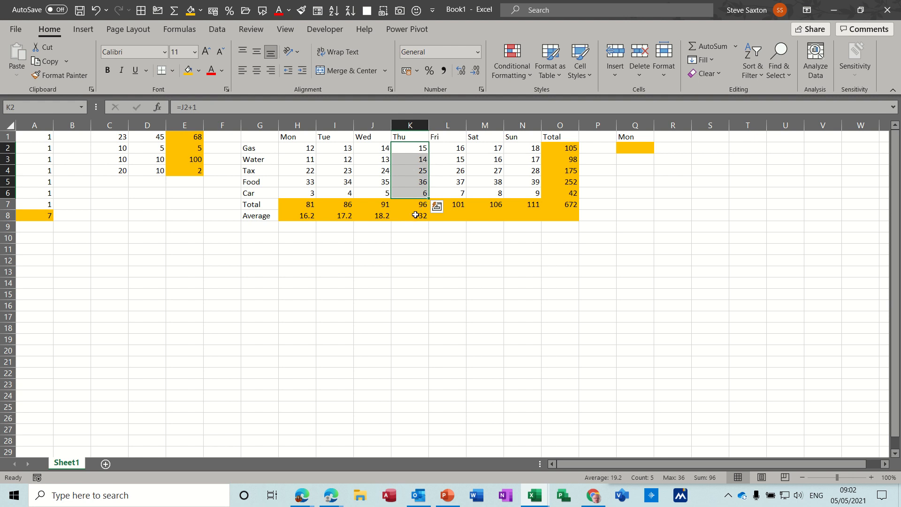
pyautogui.click(415, 215)
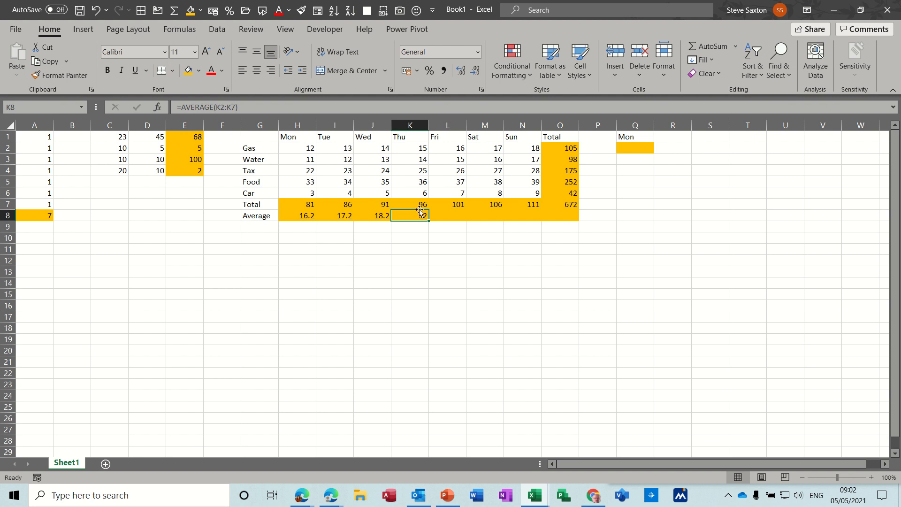
pyautogui.click(376, 217)
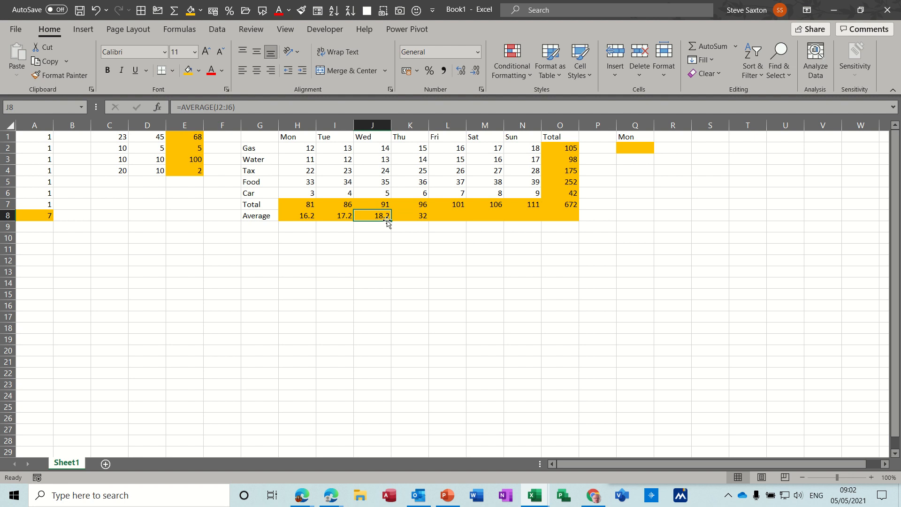
# - Replace the Thursday average in K8 with a copy of the J8 formula and extend it across to O8
pyautogui.moveTo(391, 221); pyautogui.dragTo(420, 223)
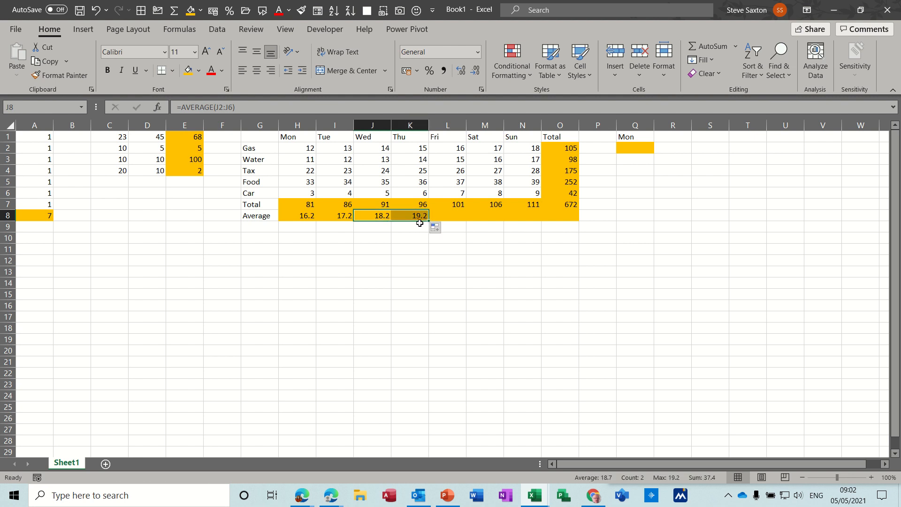
pyautogui.click(406, 217)
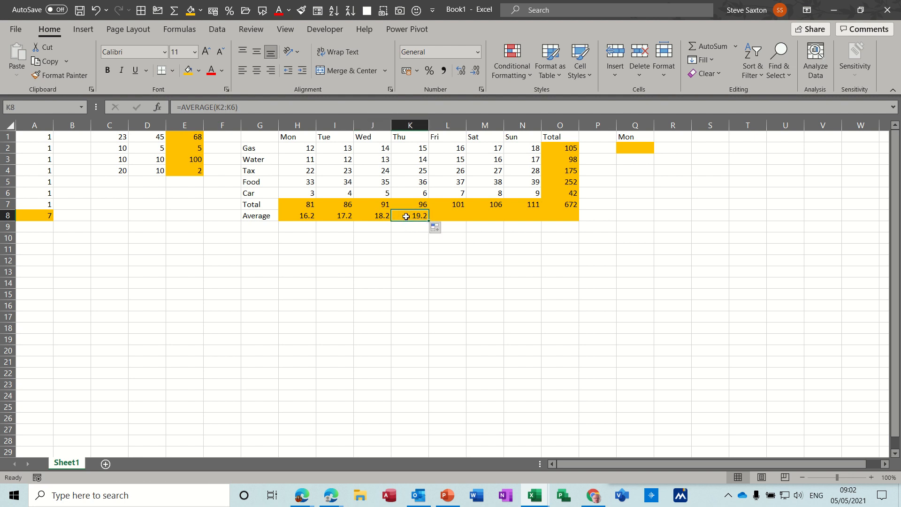
pyautogui.moveTo(408, 148); pyautogui.dragTo(412, 190)
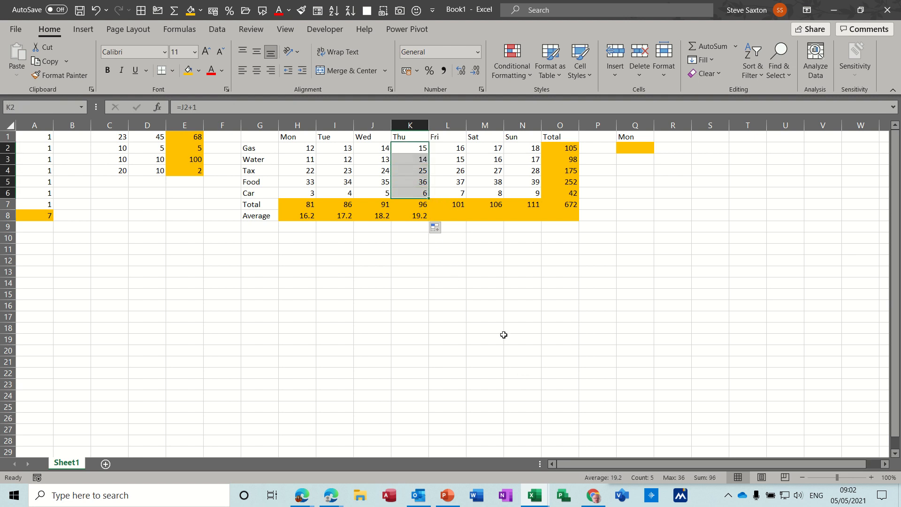
pyautogui.click(415, 217)
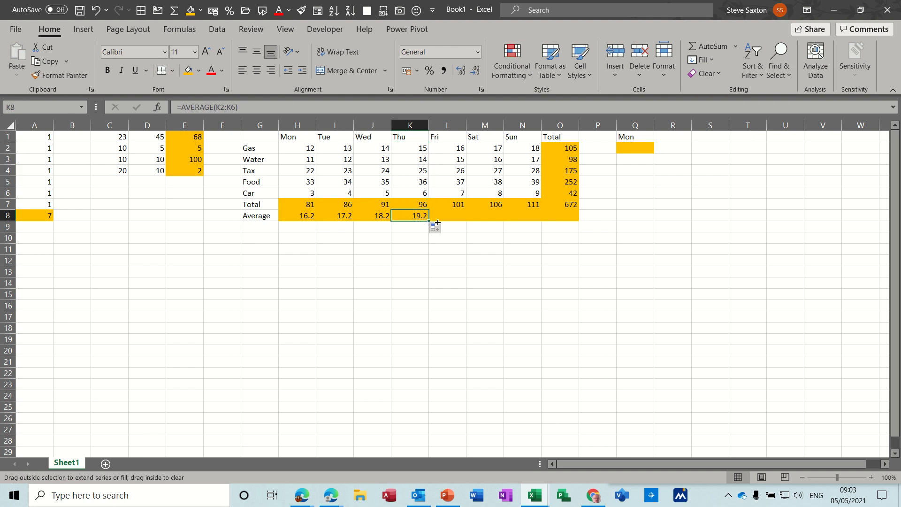
pyautogui.moveTo(428, 222); pyautogui.dragTo(572, 215)
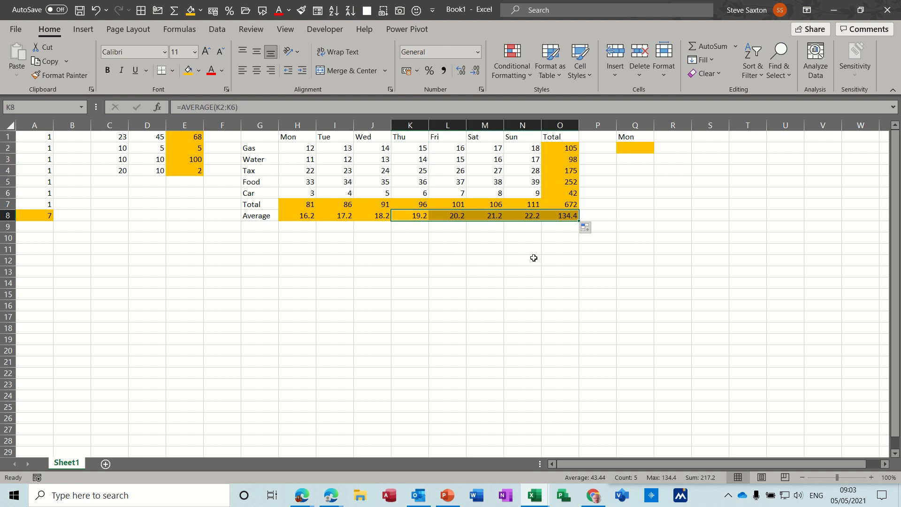
pyautogui.moveTo(563, 146); pyautogui.dragTo(565, 189)
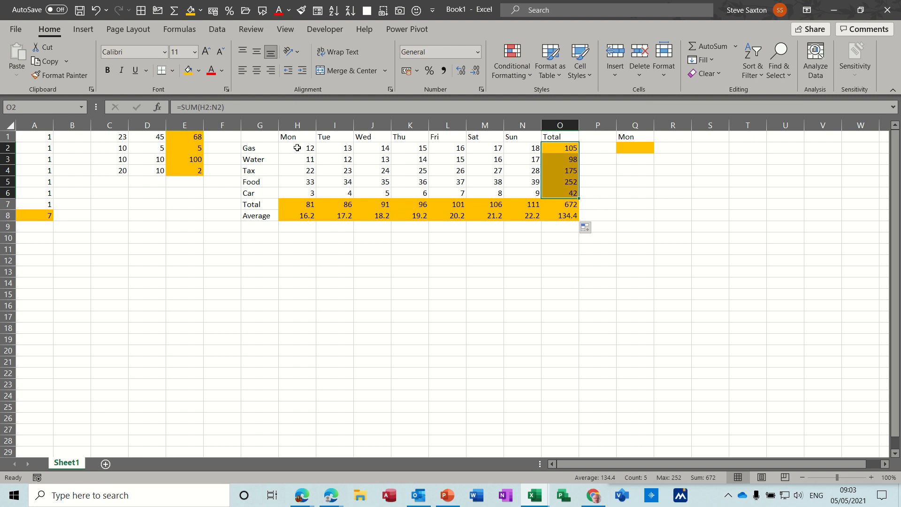
# - Format all amounts in the expenses table, H2:O8, as pounds in the Accounting format
pyautogui.moveTo(297, 147); pyautogui.dragTo(546, 212)
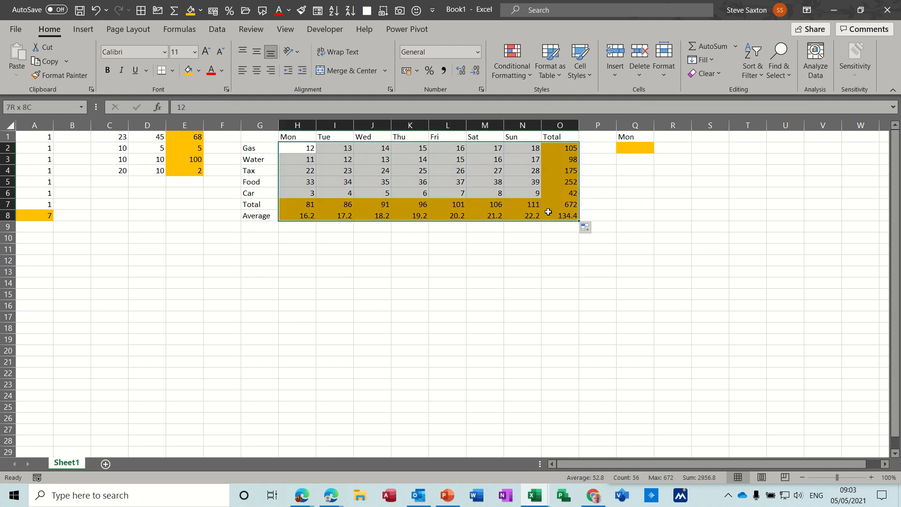
pyautogui.click(406, 71)
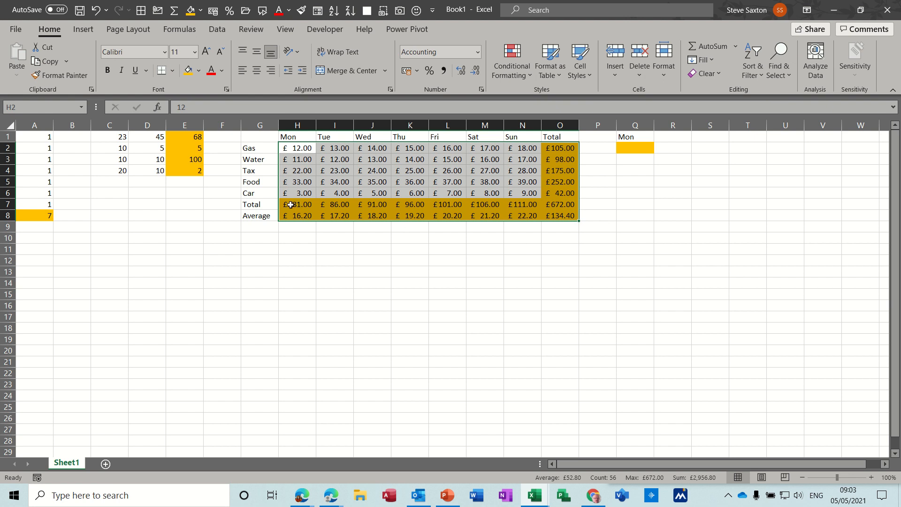
pyautogui.moveTo(289, 204); pyautogui.dragTo(515, 206)
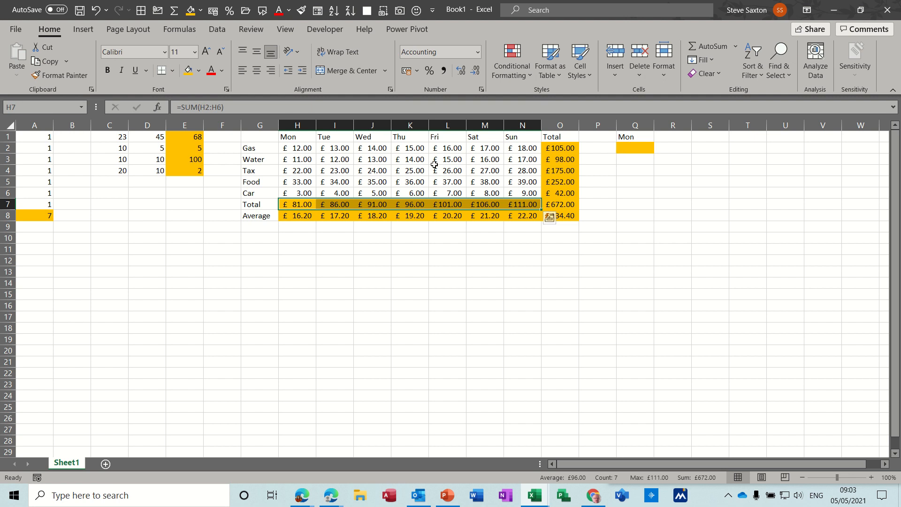
# - Link Q2 to the Monday total with =H7 and fill Q1:Q2 across to column W for the days through Sunday
pyautogui.click(638, 149)
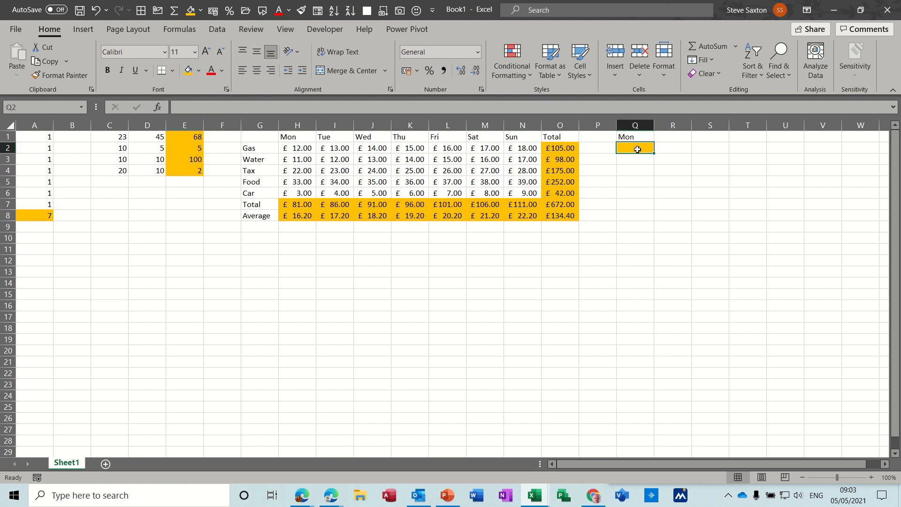
pyautogui.write('=')
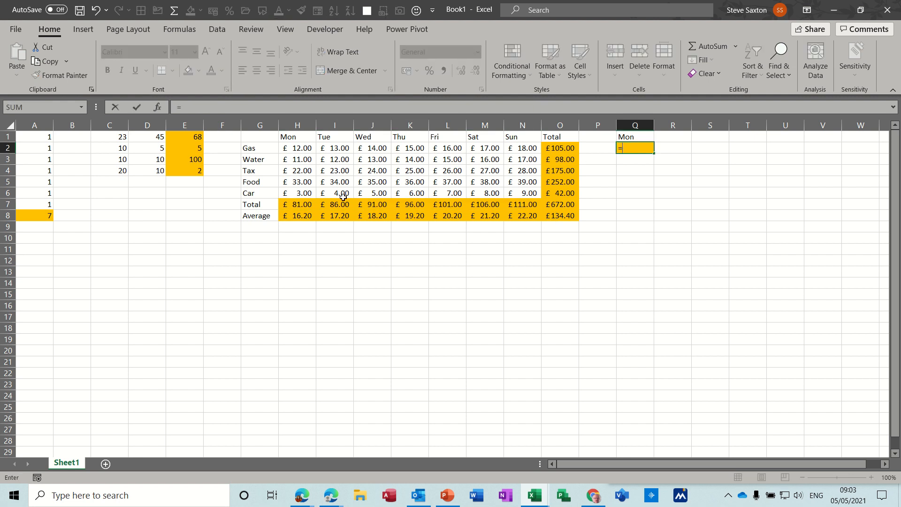
pyautogui.click(299, 204)
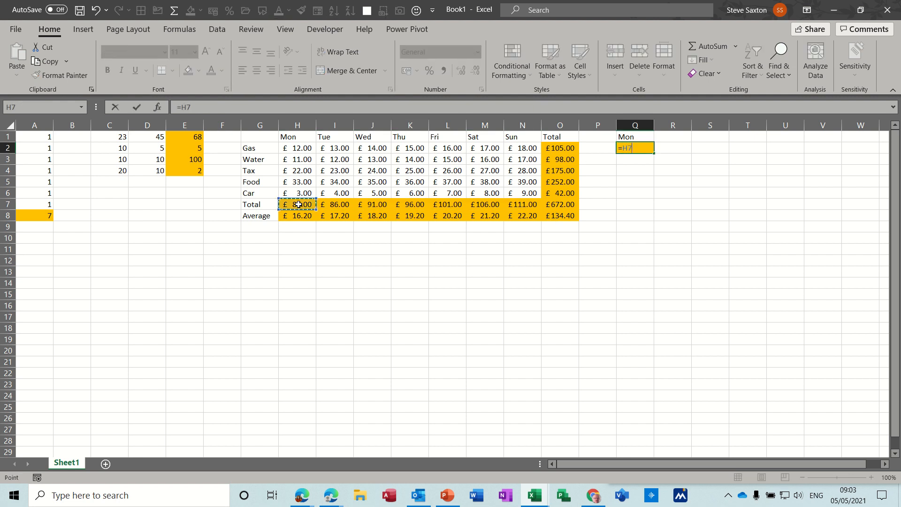
pyautogui.click(137, 108)
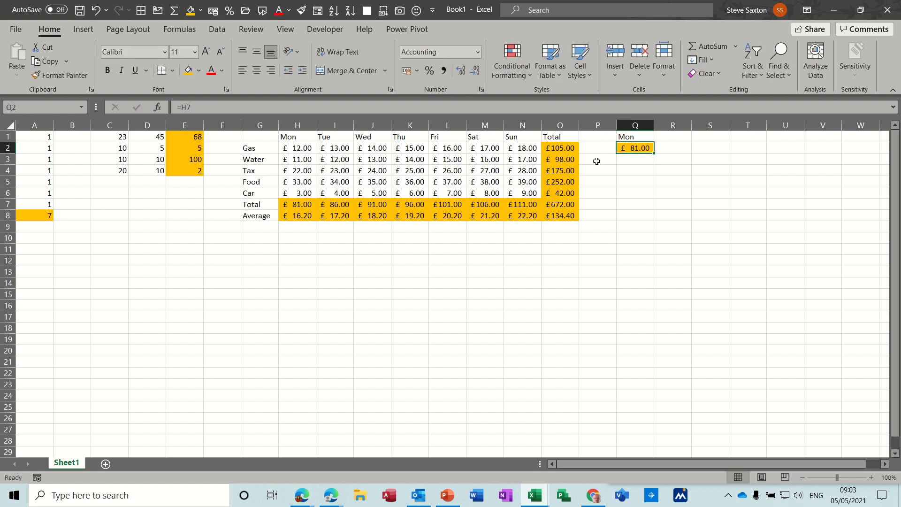
pyautogui.moveTo(631, 138); pyautogui.dragTo(865, 160)
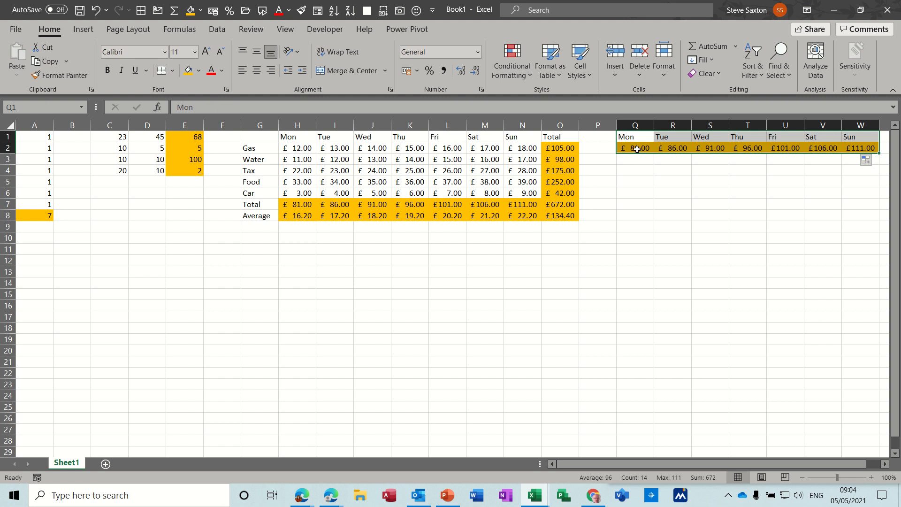
# - Clear the linked totals in Q2:W2 and total the Monday column in Q2 with =SUM(H2:H600)
pyautogui.moveTo(637, 149); pyautogui.dragTo(847, 155)
pyautogui.press('Delete')
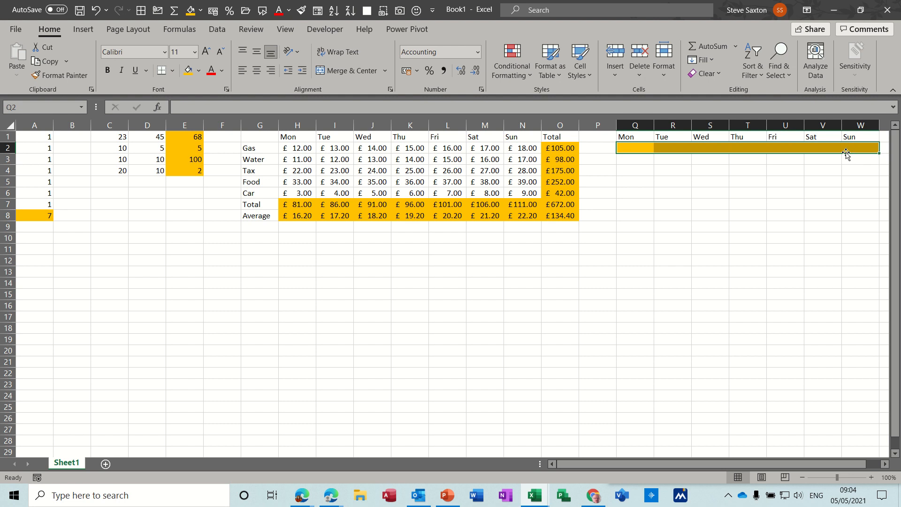
pyautogui.click(632, 147)
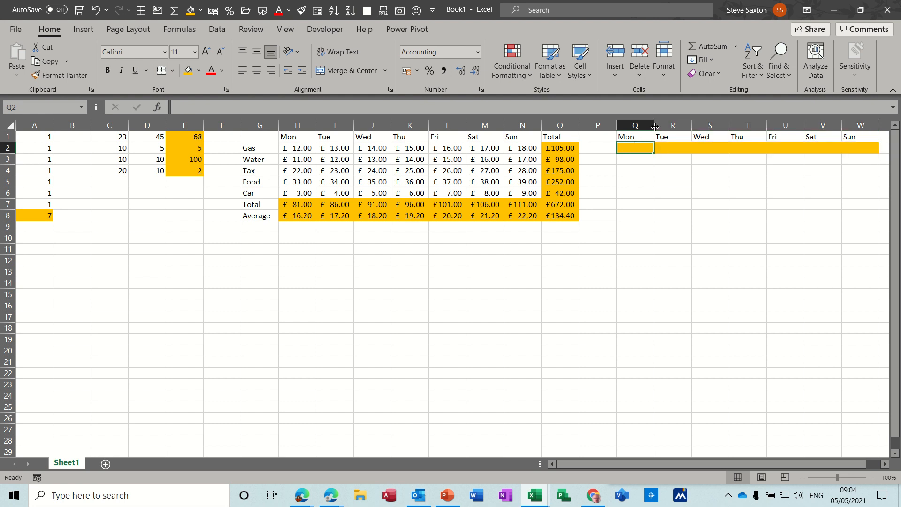
pyautogui.click(711, 47)
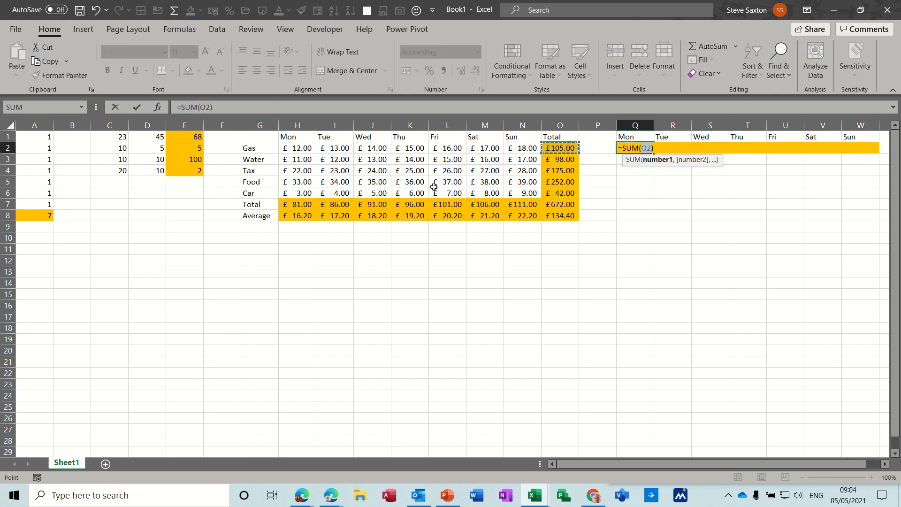
pyautogui.click(304, 149)
pyautogui.moveTo(304, 149); pyautogui.dragTo(301, 195)
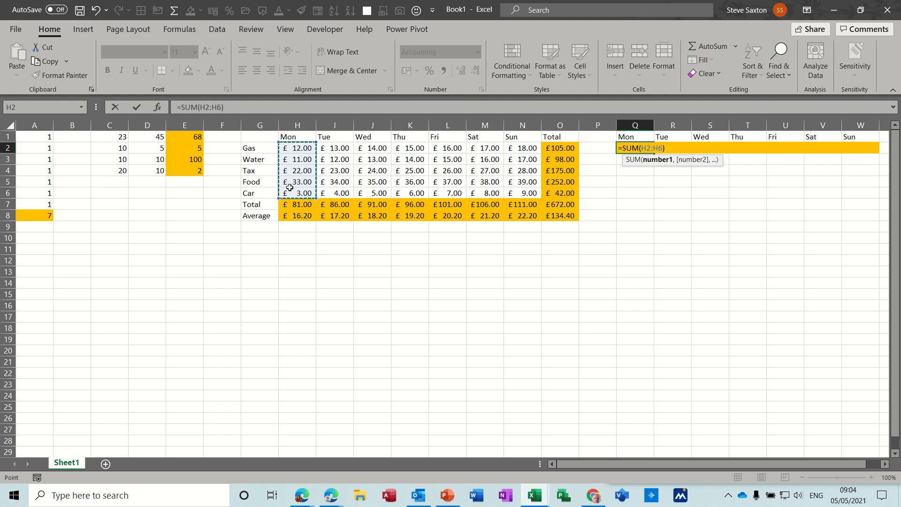
pyautogui.click(221, 109)
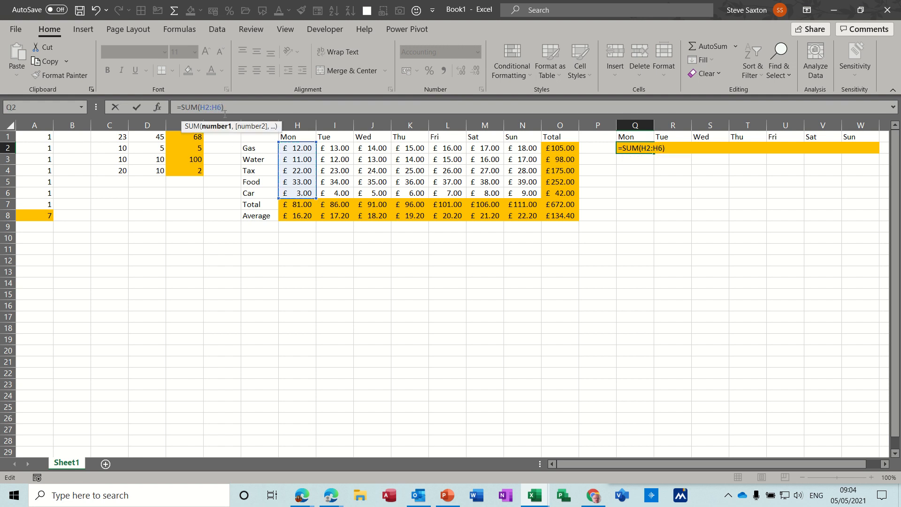
pyautogui.write('00')
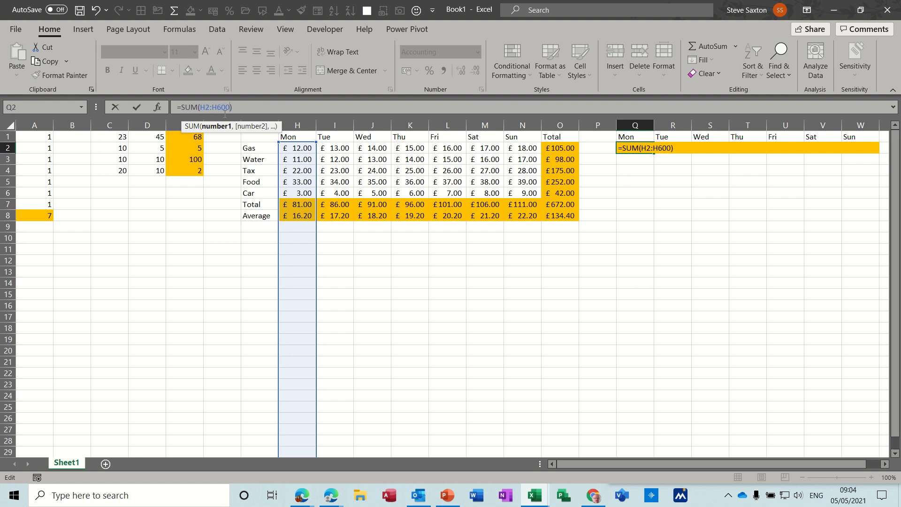
pyautogui.click(136, 108)
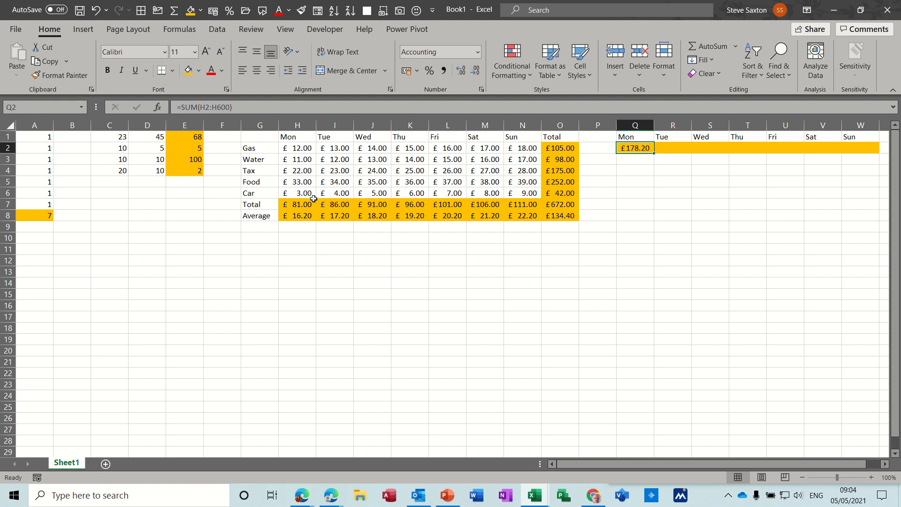
# - Delete the contents of H7:N8 and O2:O8, and compare the Monday expenses H2:H6 with the formula in Q2
pyautogui.moveTo(303, 205); pyautogui.dragTo(510, 217)
pyautogui.press('Delete')
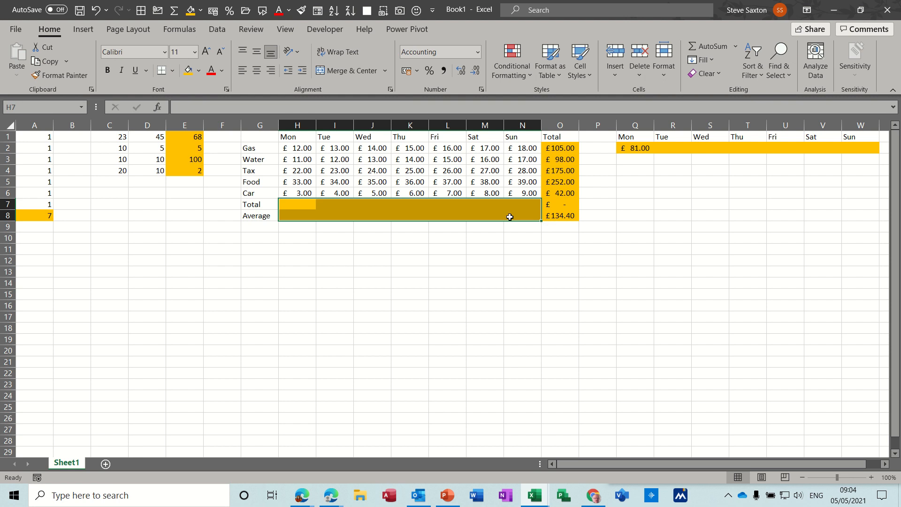
pyautogui.moveTo(564, 149); pyautogui.dragTo(567, 214)
pyautogui.press('Delete')
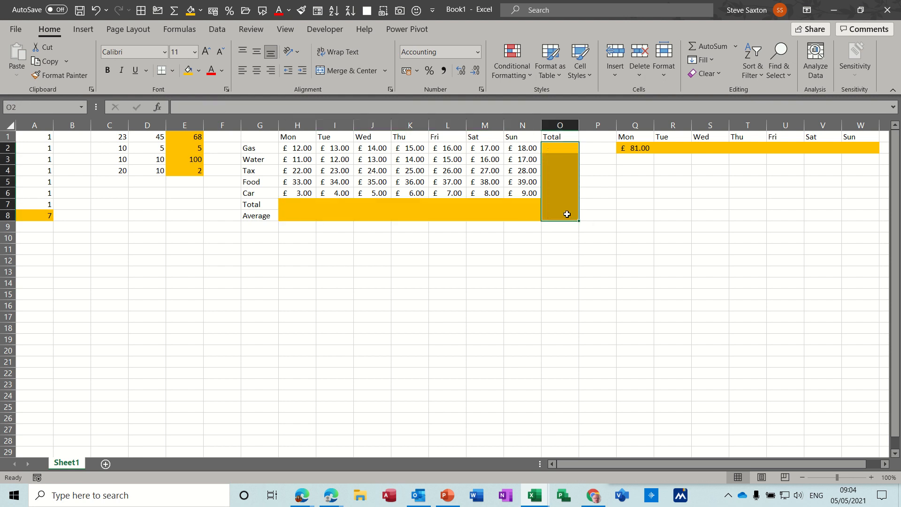
pyautogui.click(299, 204)
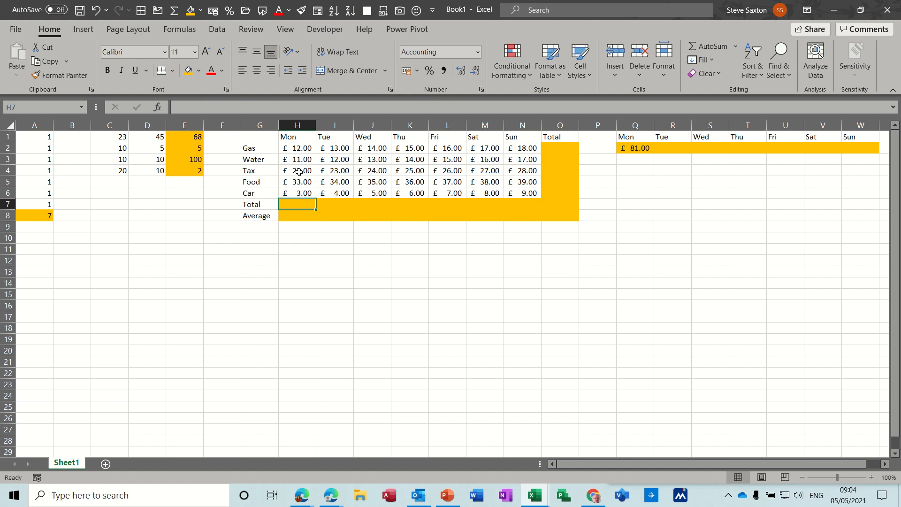
pyautogui.moveTo(301, 154); pyautogui.dragTo(303, 193)
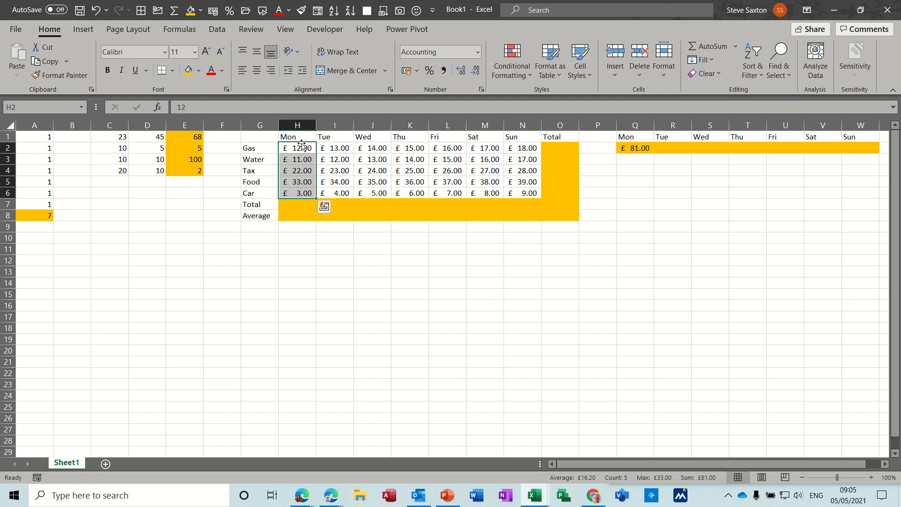
pyautogui.moveTo(298, 147); pyautogui.dragTo(300, 188)
pyautogui.click(641, 150)
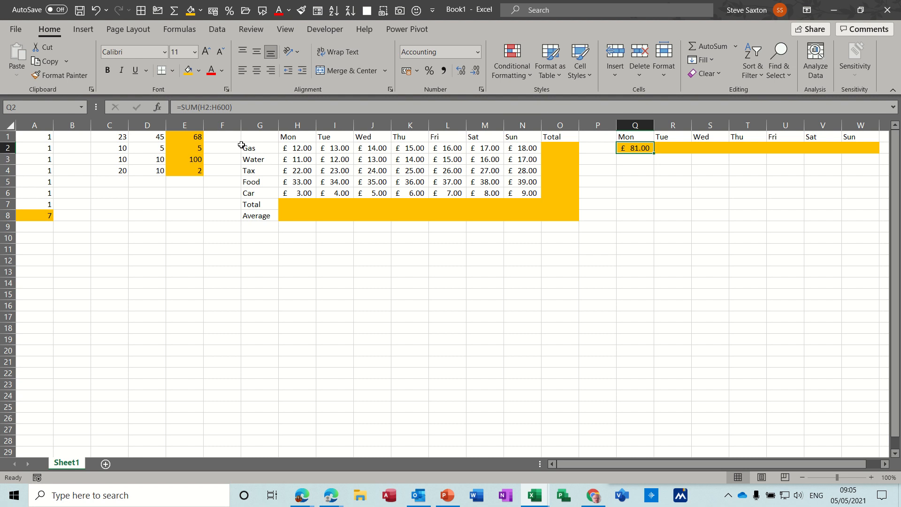
# - Add extra Monday values below the table: 20 in H11 and 2 in each of H15, H17, H20, H23 and H27
pyautogui.click(291, 252)
pyautogui.write('2')
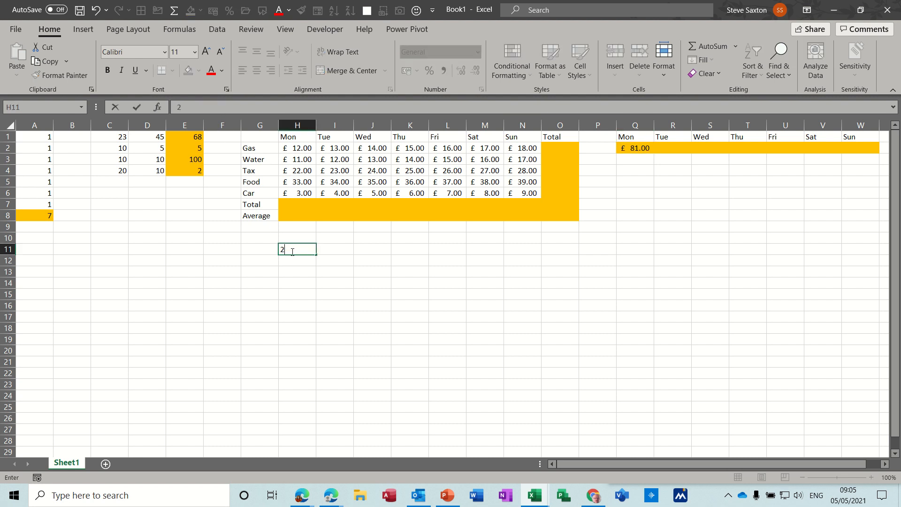
pyautogui.write('0')
pyautogui.press('Return')
pyautogui.press('Return')
pyautogui.press('Return')
pyautogui.press('Return')
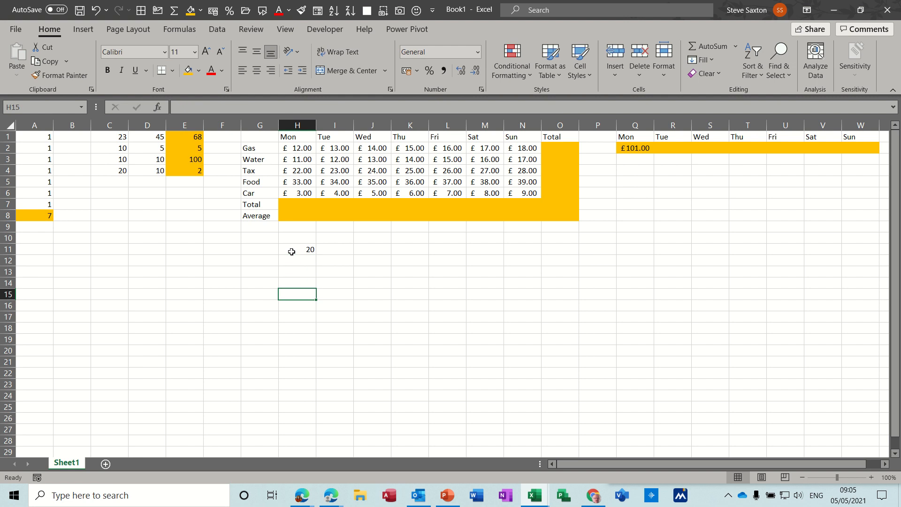
pyautogui.write('2')
pyautogui.press('Return')
pyautogui.press('Return')
pyautogui.write('2')
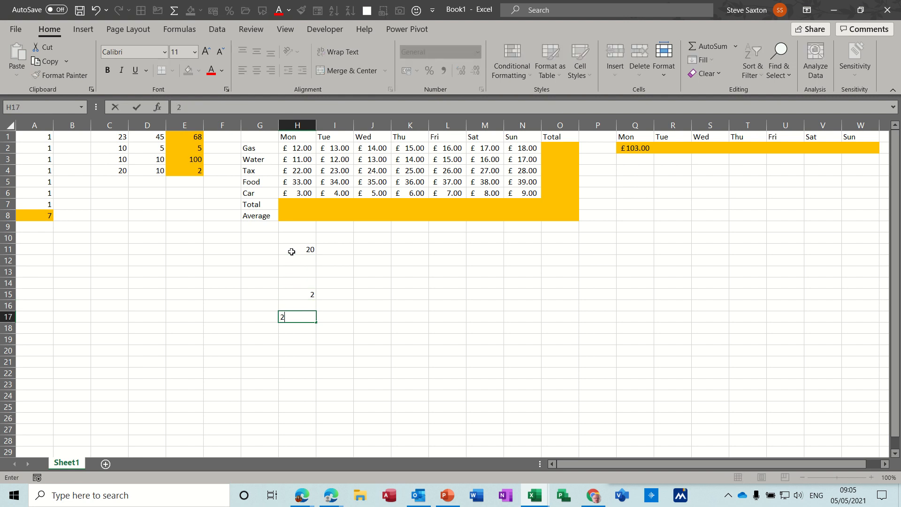
pyautogui.press('Return')
pyautogui.press('Return')
pyautogui.press('Return')
pyautogui.write('2')
pyautogui.press('Return')
pyautogui.press('Return')
pyautogui.press('Return')
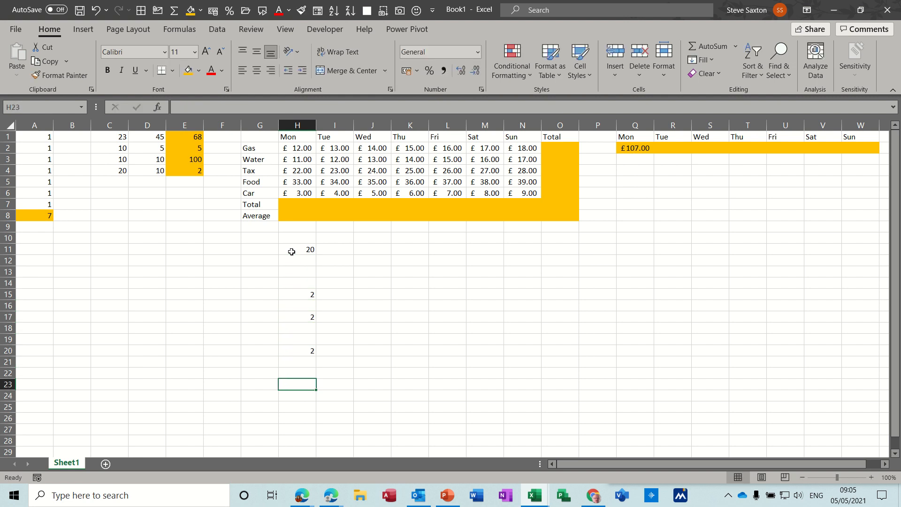
pyautogui.write('2')
pyautogui.press('Return')
pyautogui.press('Return')
pyautogui.press('Return')
pyautogui.press('Return')
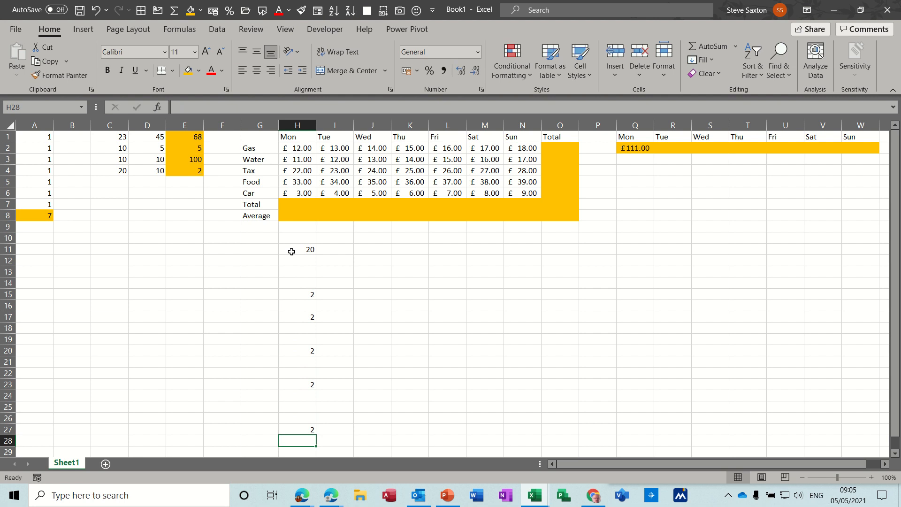
# - Total the Tuesday column in R2 with =SUM(I2:I600)
pyautogui.click(678, 148)
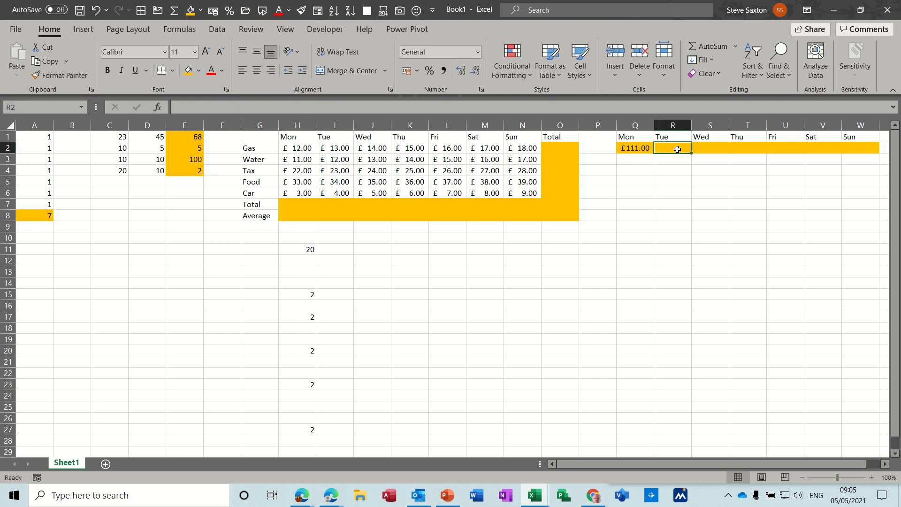
pyautogui.click(719, 47)
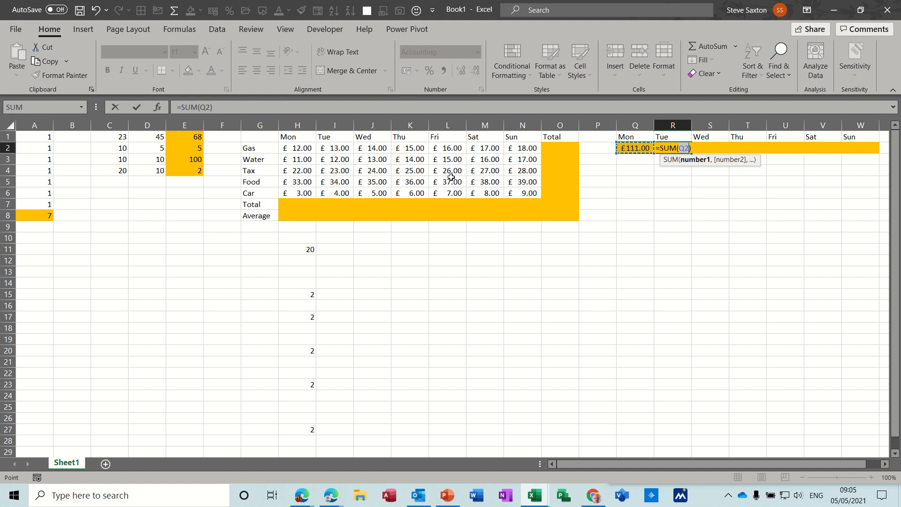
pyautogui.click(336, 148)
pyautogui.moveTo(335, 161); pyautogui.dragTo(336, 192)
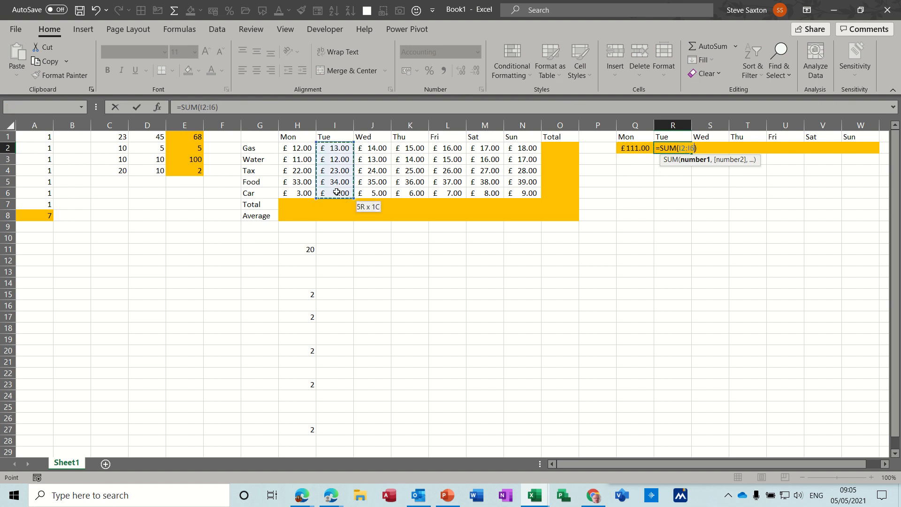
pyautogui.click(217, 108)
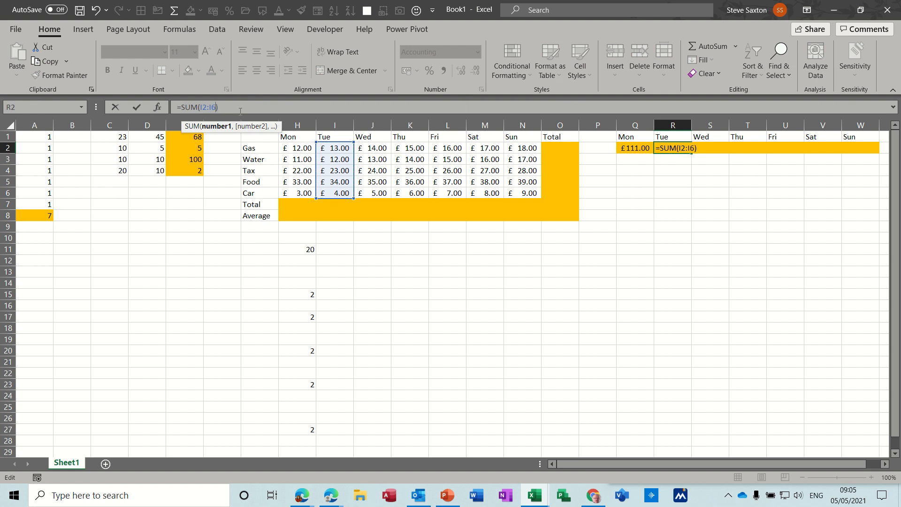
pyautogui.write('00')
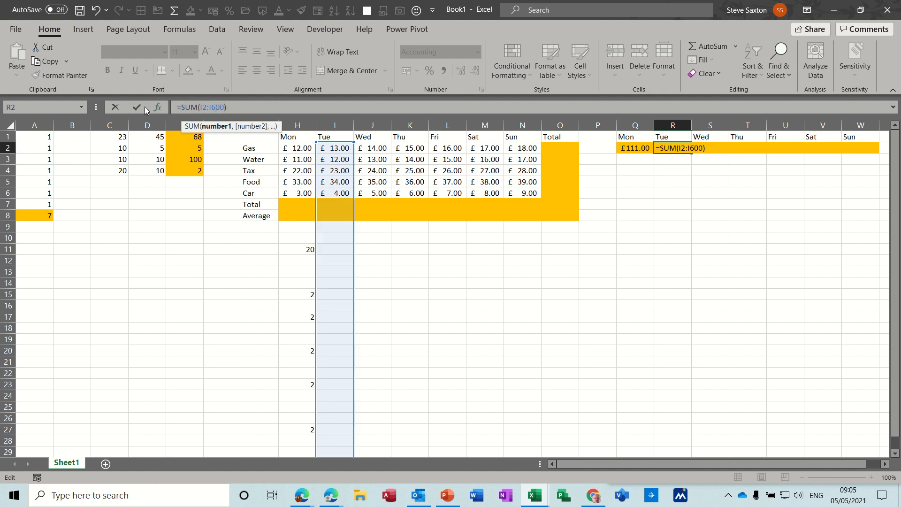
pyautogui.click(136, 108)
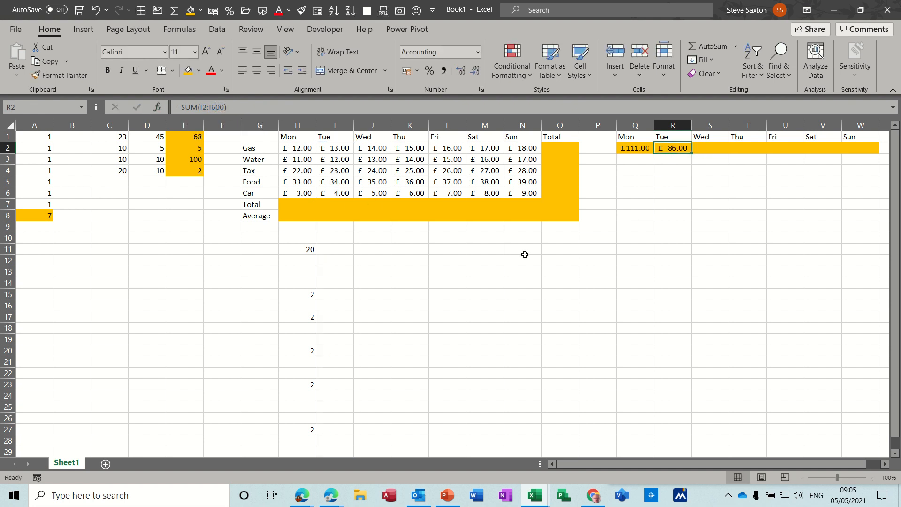
# - Add extra Tuesday values below the table: 3 in I12 and 4 in each of I14, I16 and I18
pyautogui.click(339, 266)
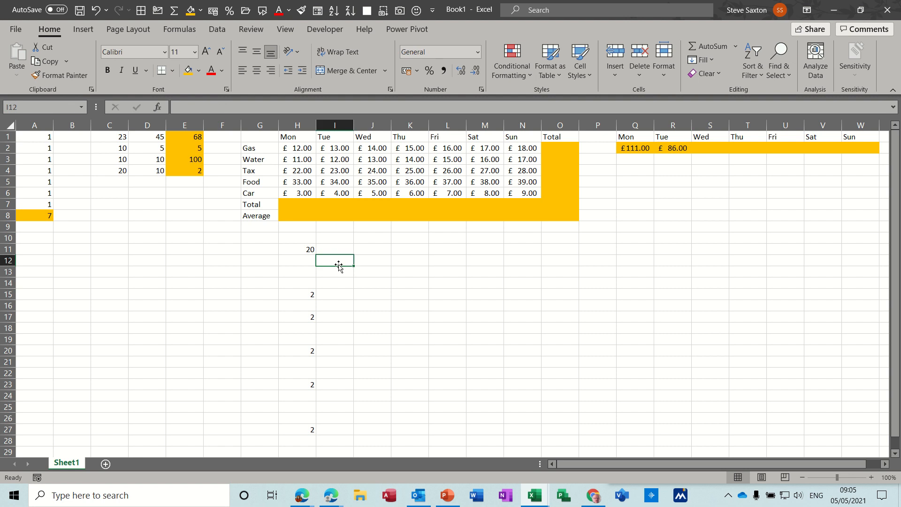
pyautogui.write('3')
pyautogui.press('Return')
pyautogui.press('Return')
pyautogui.write('4')
pyautogui.press('Return')
pyautogui.press('Return')
pyautogui.write('4')
pyautogui.press('Return')
pyautogui.press('Return')
pyautogui.write('4')
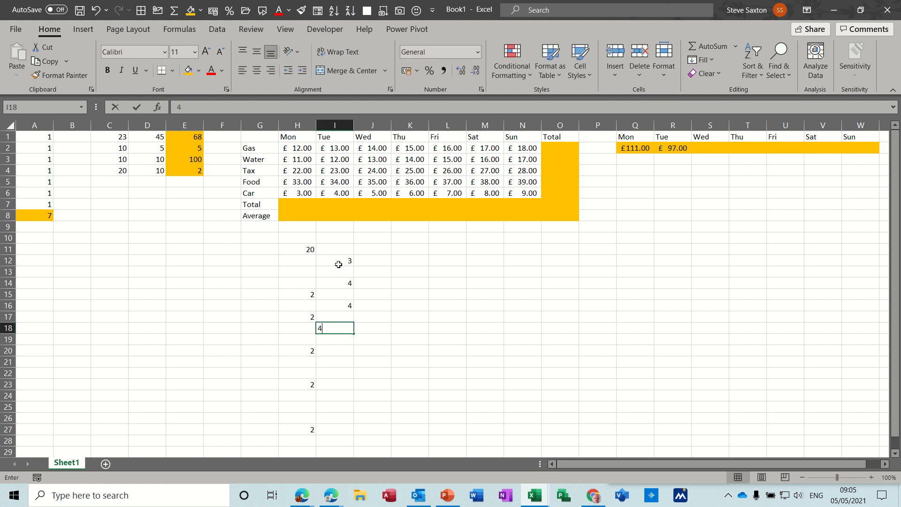
pyautogui.press('Return')
pyautogui.press('Return')
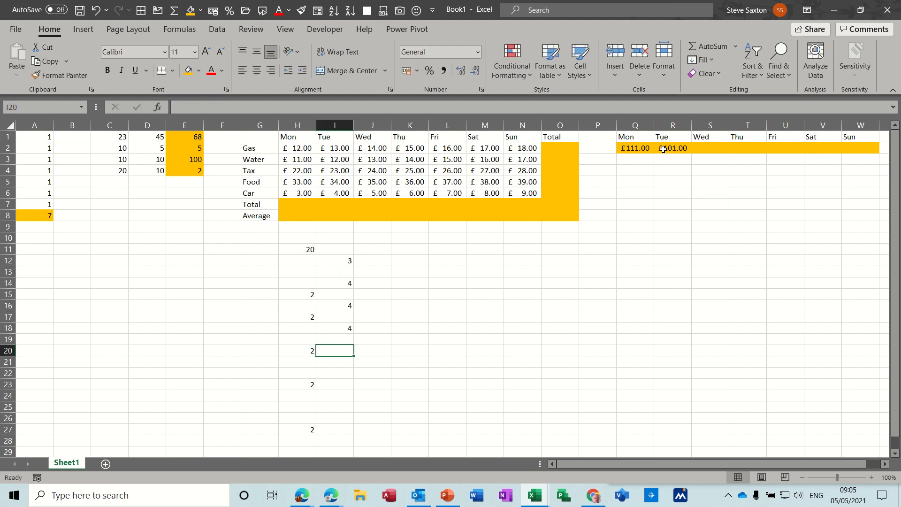
# - Fill the Monday total formula in Q2 across to W2 for the remaining days through Sunday
pyautogui.click(648, 149)
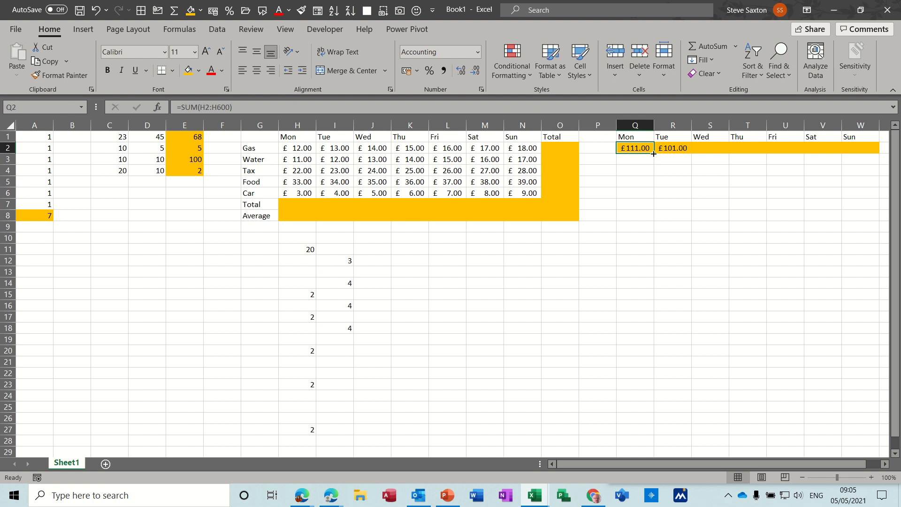
pyautogui.moveTo(654, 154); pyautogui.dragTo(861, 158)
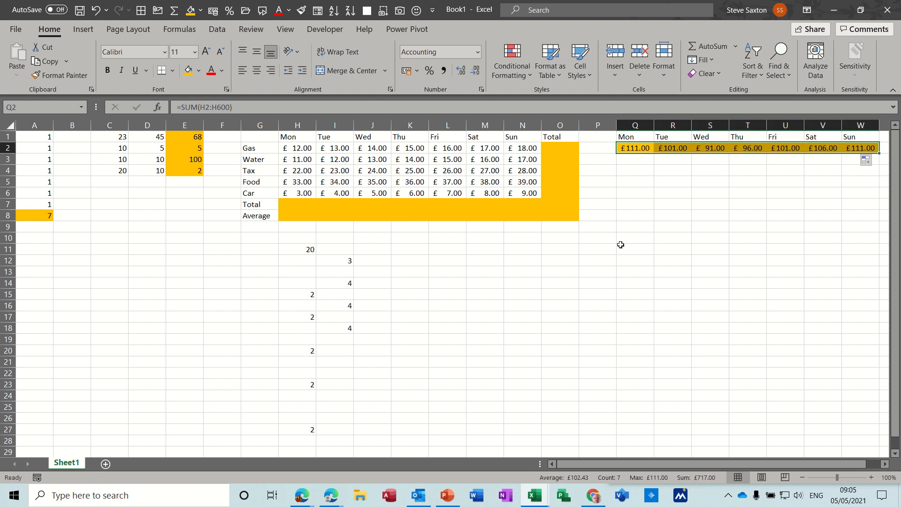
# - Add extra Thursday and Friday values below the table: 3 in each of K13, K15 and L16
pyautogui.click(405, 276)
pyautogui.write('3')
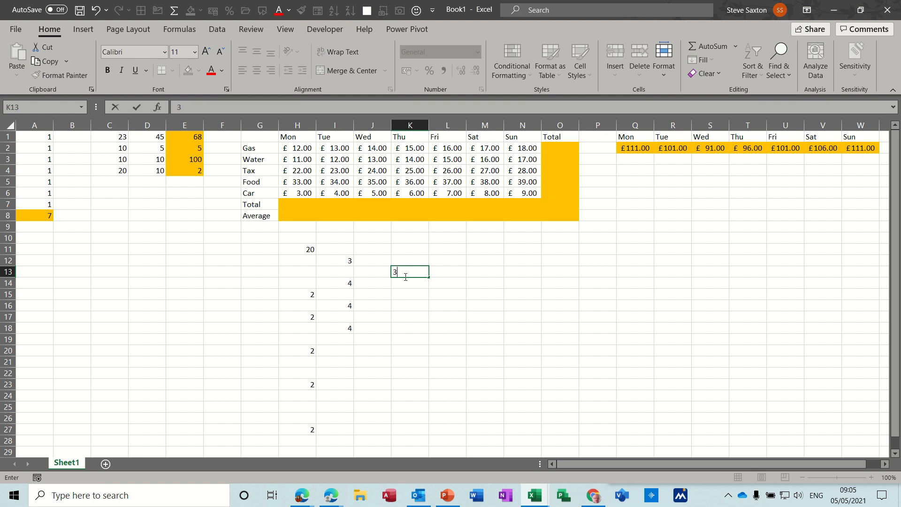
pyautogui.press('Return')
pyautogui.press('Return')
pyautogui.write('3')
pyautogui.press('Return')
pyautogui.press('Right')
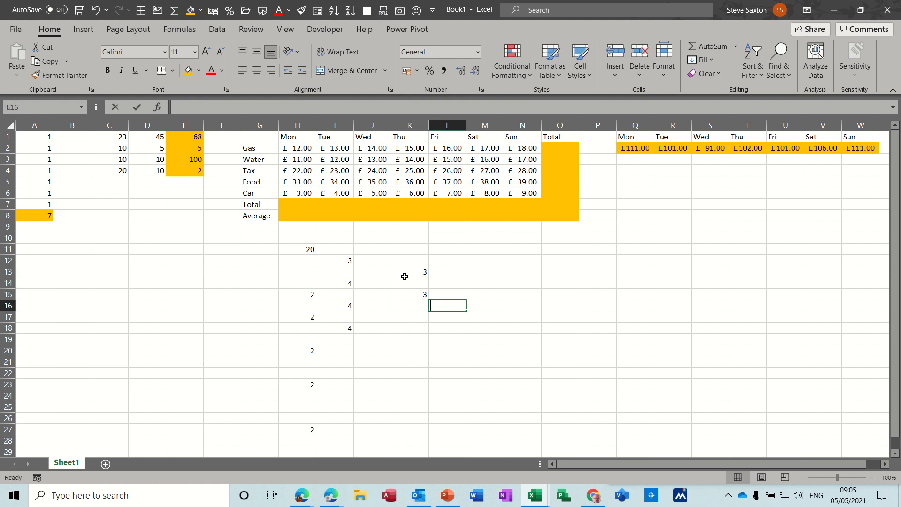
pyautogui.write('3')
pyautogui.press('Tab')
# - Add extra Saturday values below the table: 3 in each of M17, M18 and M20 to M23
pyautogui.press('Down')
pyautogui.write('3')
pyautogui.press('Return')
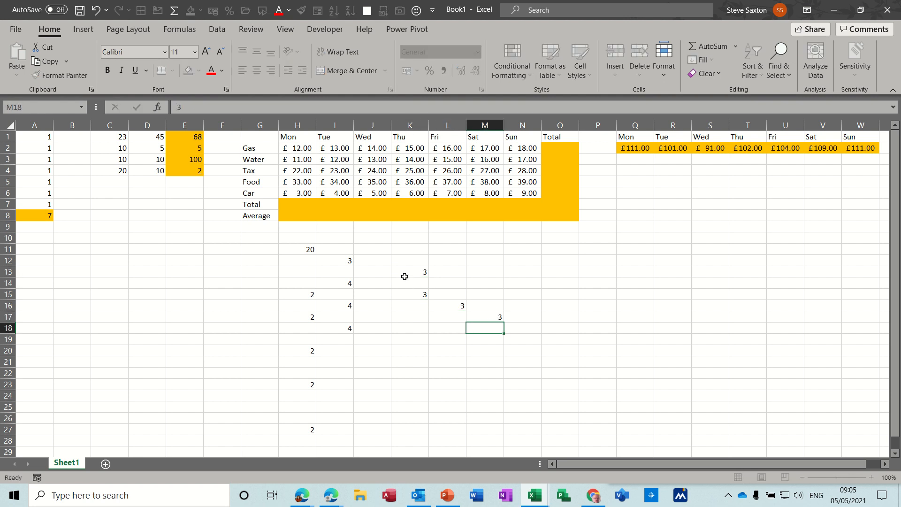
pyautogui.write('3')
pyautogui.press('Return')
pyautogui.press('Return')
pyautogui.write('3')
pyautogui.press('Return')
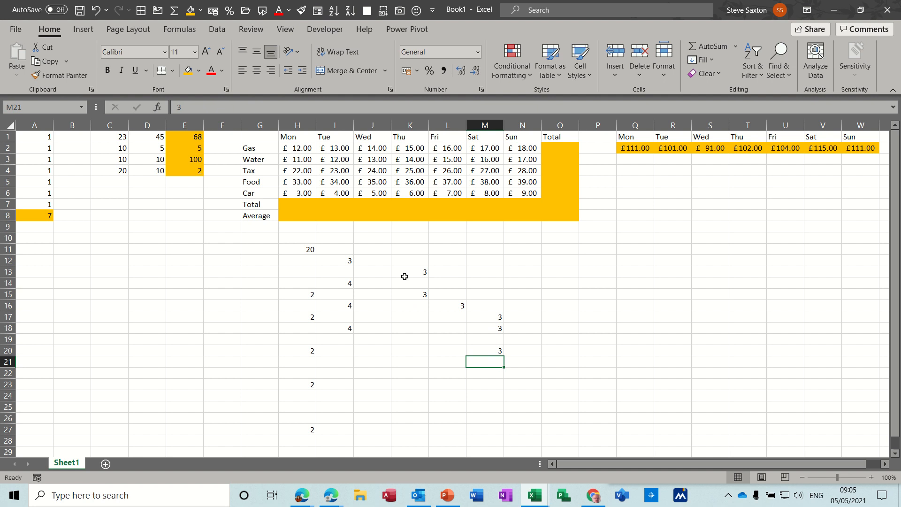
pyautogui.write('3')
pyautogui.press('Return')
pyautogui.write('3')
pyautogui.press('Return')
pyautogui.write('3')
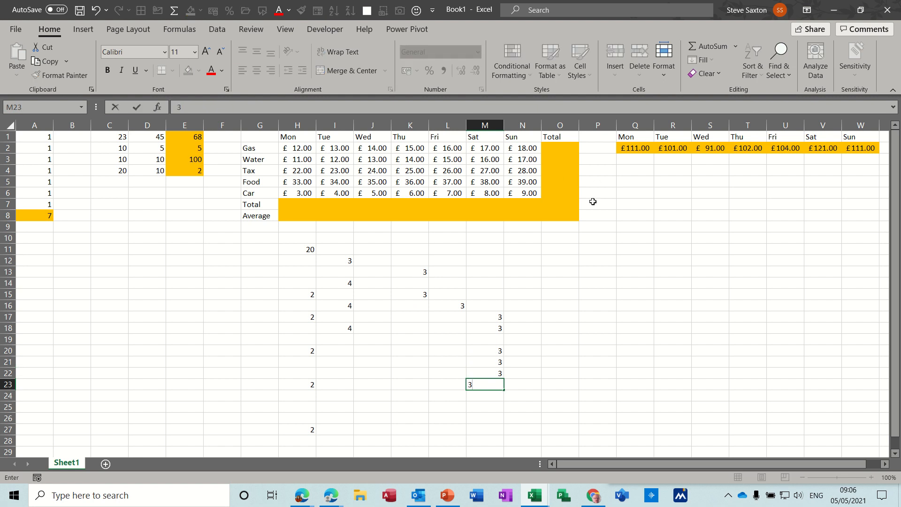
# - Compare the separate daily totals in Q1:W2 with the Total row G7:N7 of the expenses table
pyautogui.moveTo(631, 139); pyautogui.dragTo(859, 148)
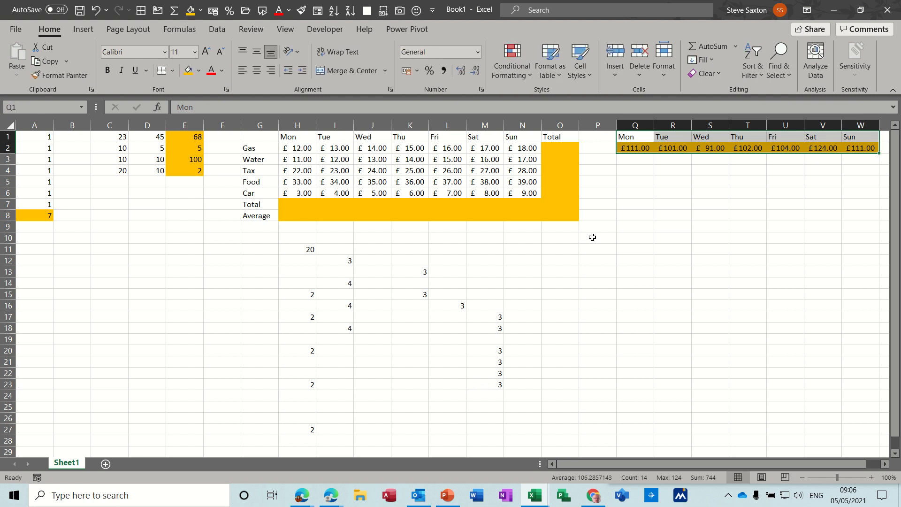
pyautogui.moveTo(253, 205); pyautogui.dragTo(540, 209)
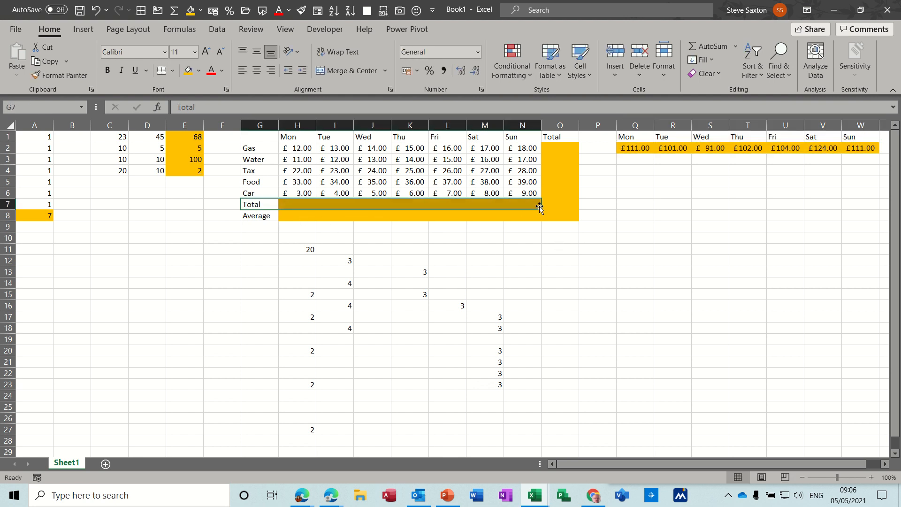
pyautogui.click(632, 159)
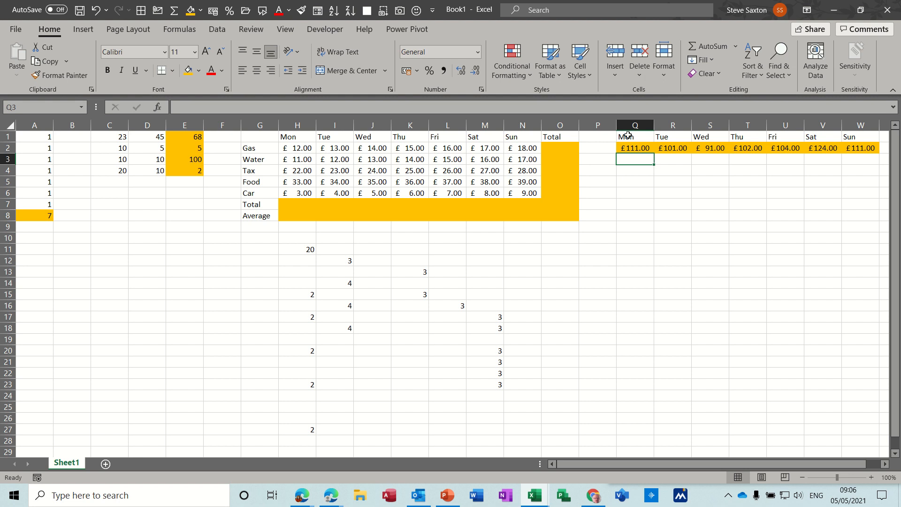
pyautogui.moveTo(629, 136); pyautogui.dragTo(866, 150)
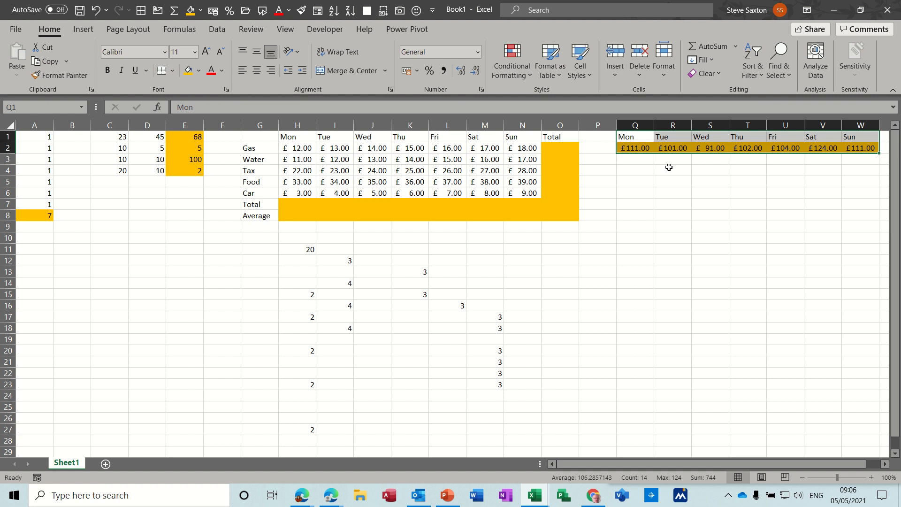
pyautogui.click(636, 164)
pyautogui.click(636, 174)
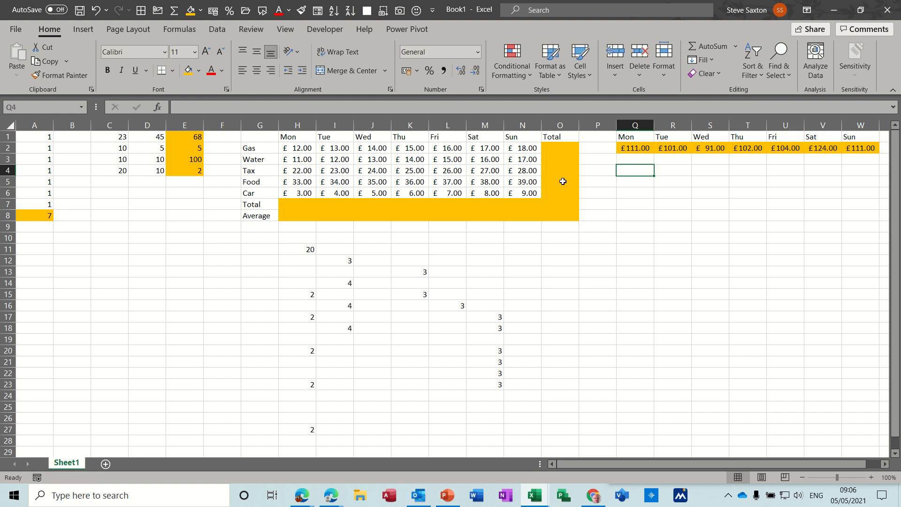
# - Delete the extra test values in H11:N27 below the expenses table
pyautogui.moveTo(297, 247); pyautogui.dragTo(515, 429)
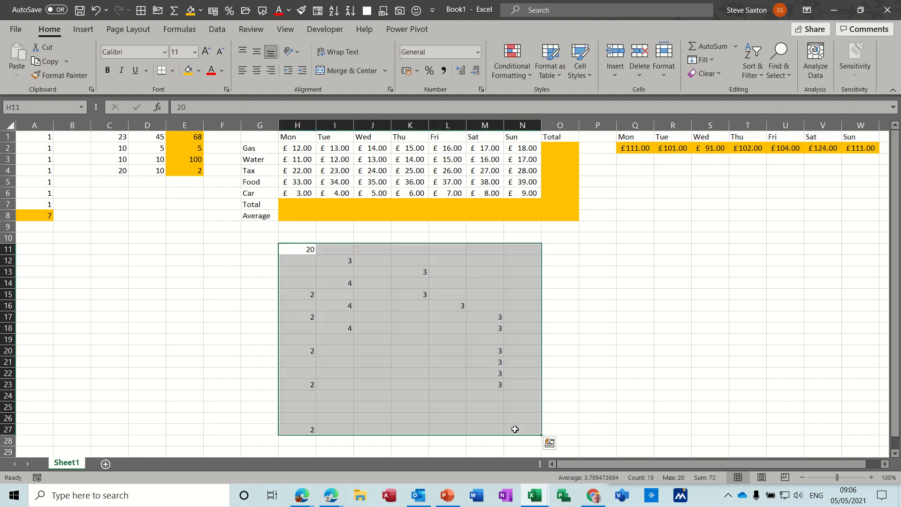
pyautogui.press('Delete')
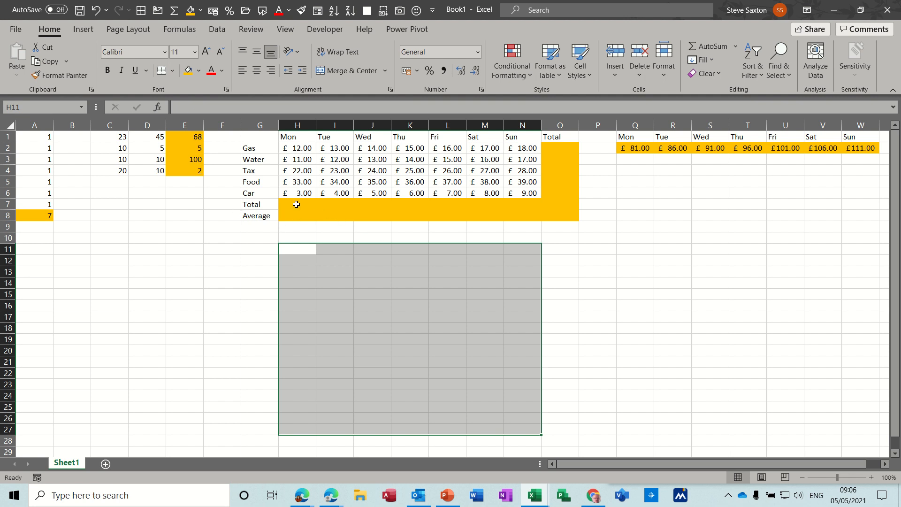
pyautogui.click(308, 268)
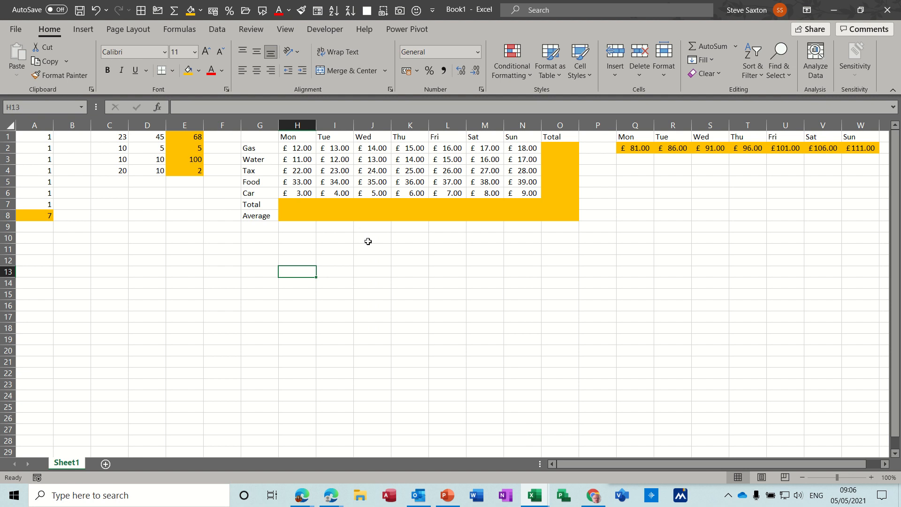